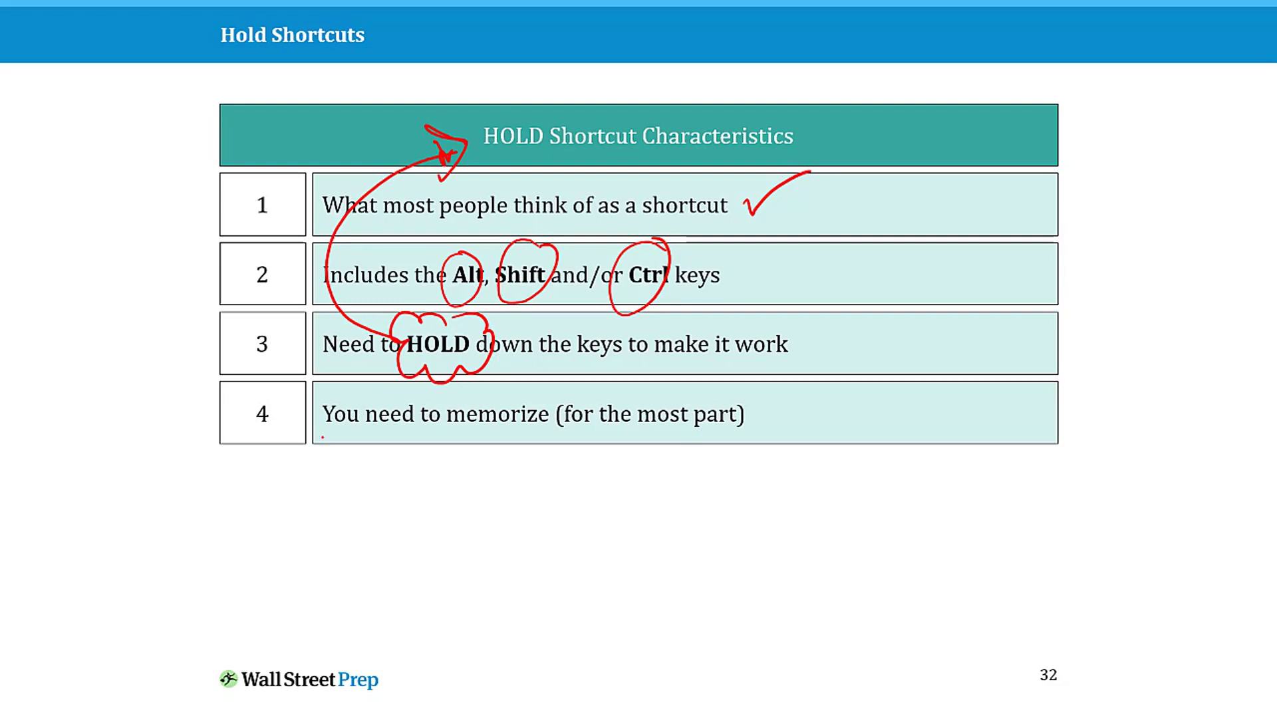
# - Underline 'You need to memorize' in row 4 of the slide table with red ink
pyautogui.moveTo(321, 442)
pyautogui.mouseDown()
pyautogui.moveTo(542, 440)
pyautogui.moveTo(347, 484)
pyautogui.moveTo(545, 467)
pyautogui.mouseUp()
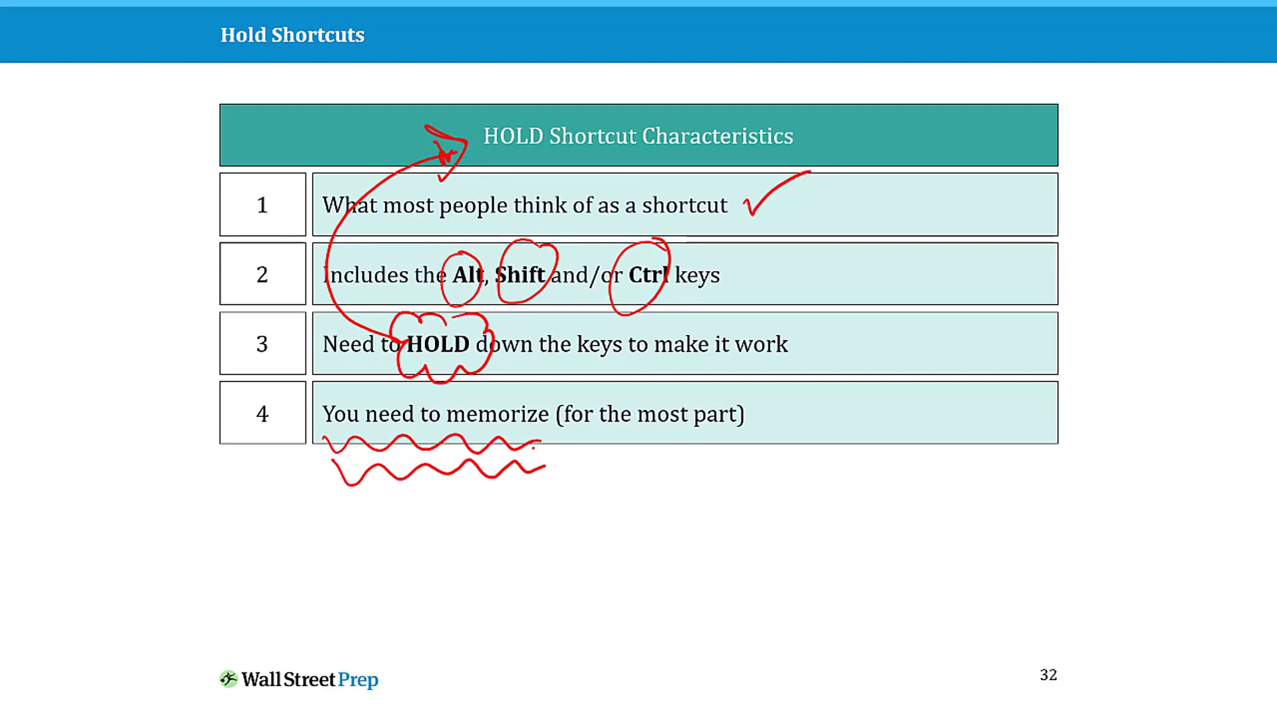
# - Clear the ink, advance to the Hold Shortcuts quiz and reveal the Copy answer
pyautogui.press('e')
pyautogui.press('Right')
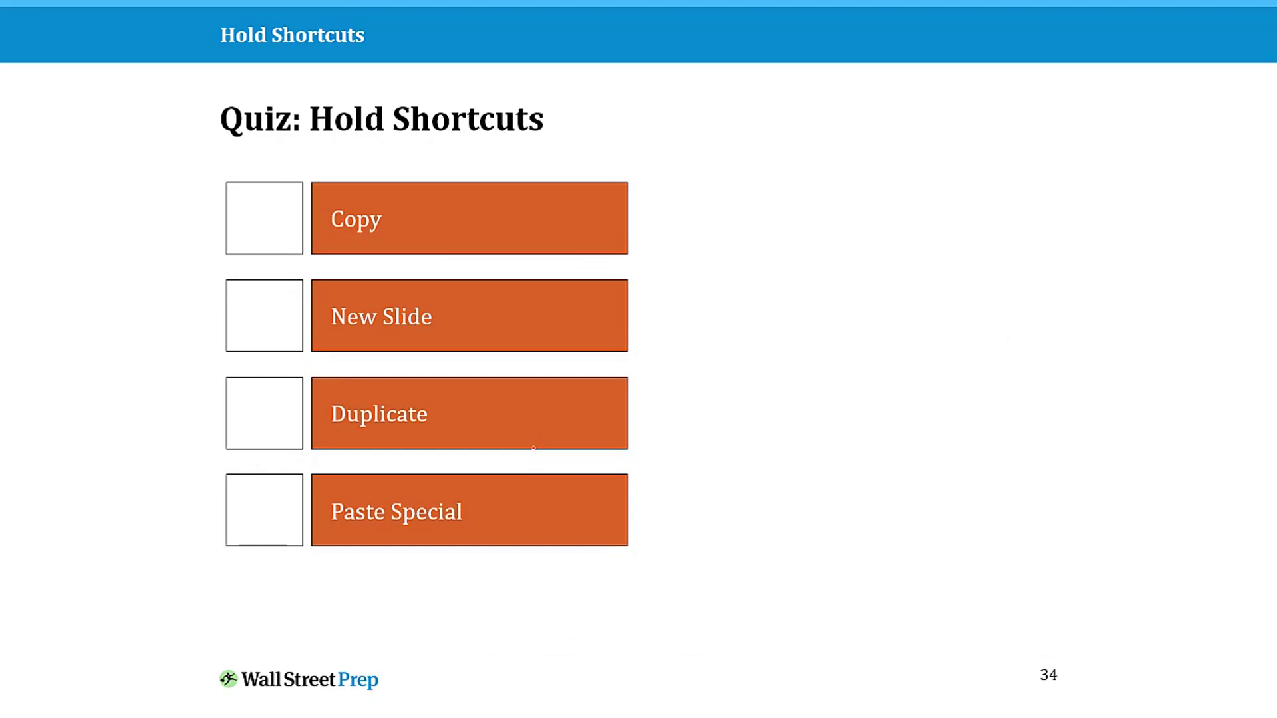
pyautogui.press('Right')
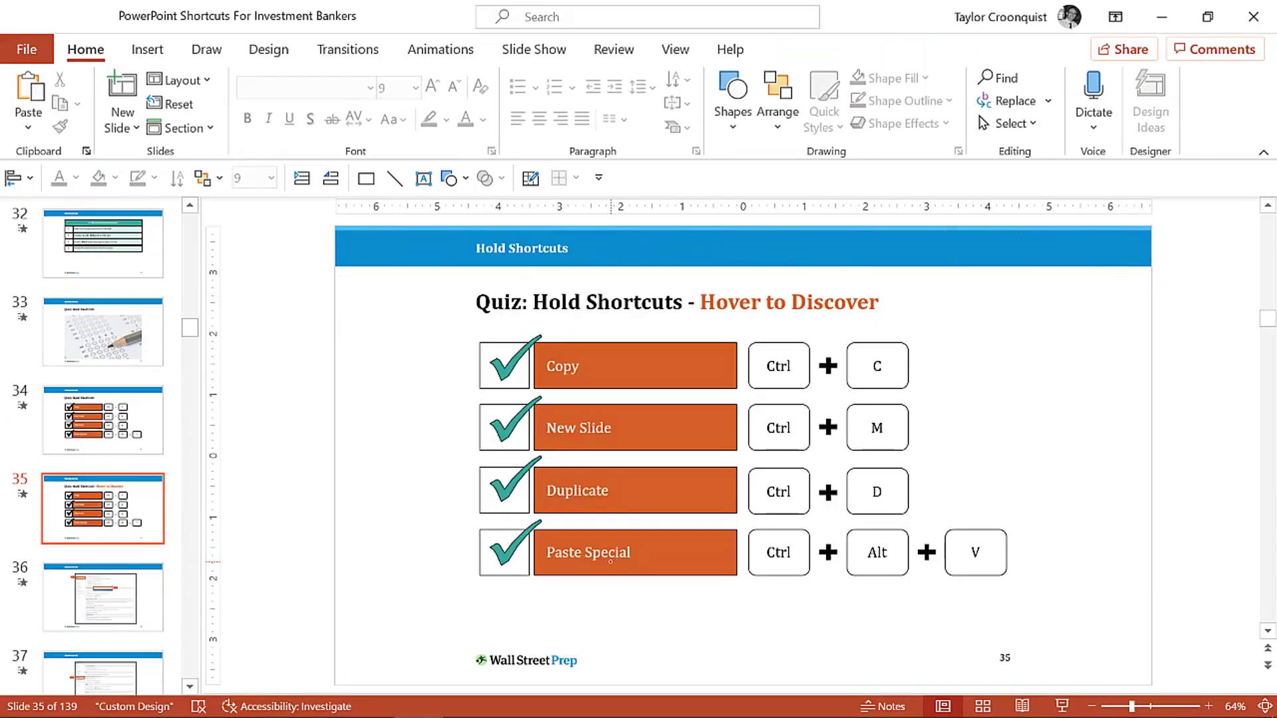
# - Select the Ctrl, plus and C key shapes in the Copy row
pyautogui.moveTo(1044, 418); pyautogui.dragTo(697, 330)
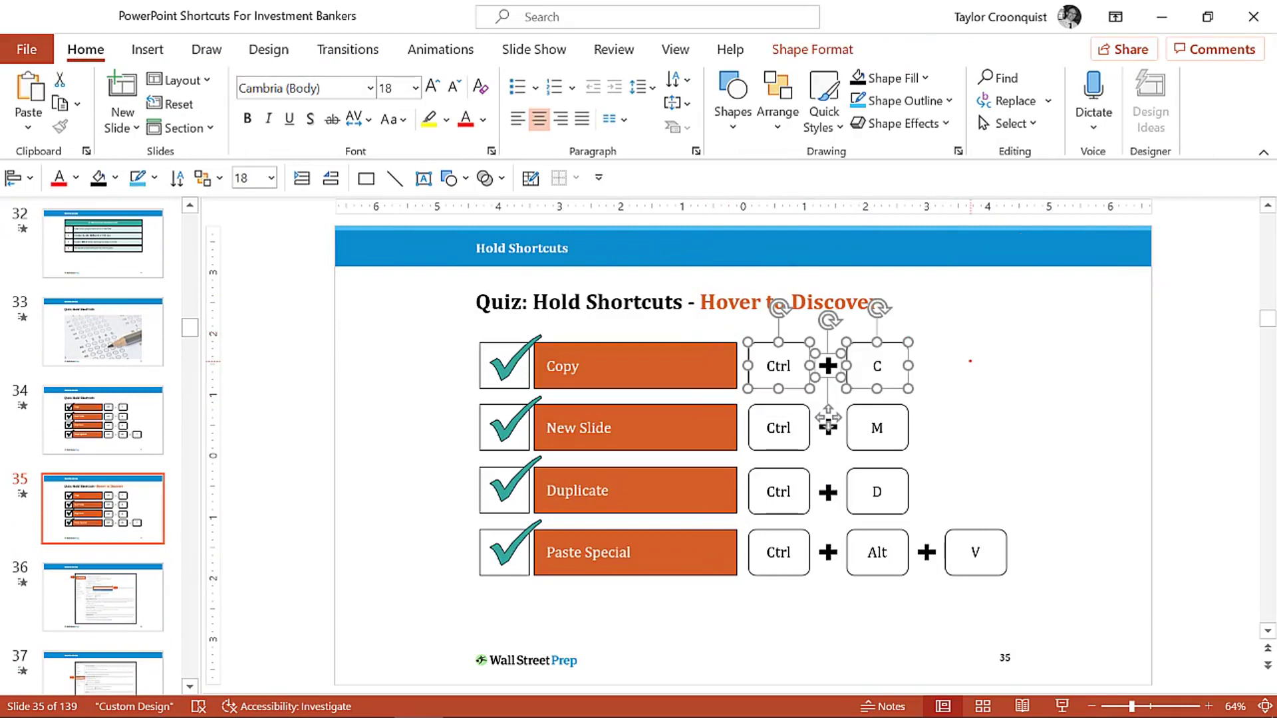
pyautogui.click(970, 361)
pyautogui.moveTo(1012, 425); pyautogui.dragTo(698, 327)
pyautogui.click(405, 373)
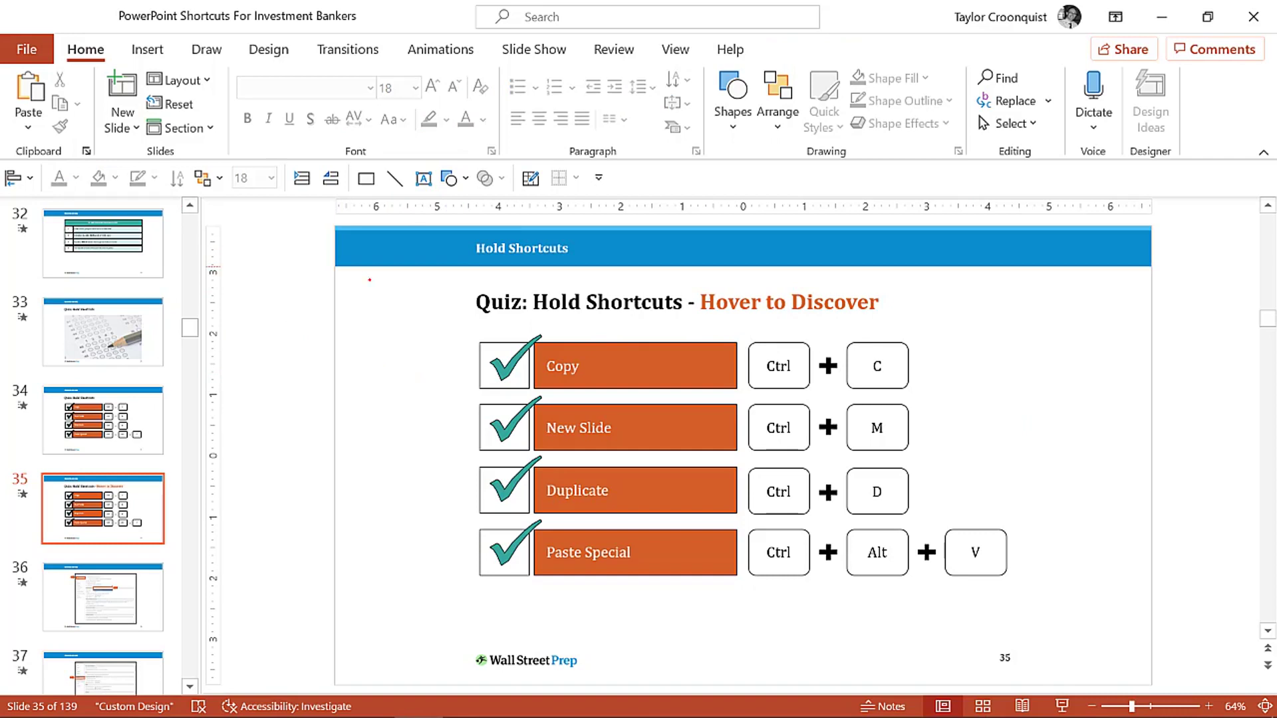
pyautogui.click(598, 365)
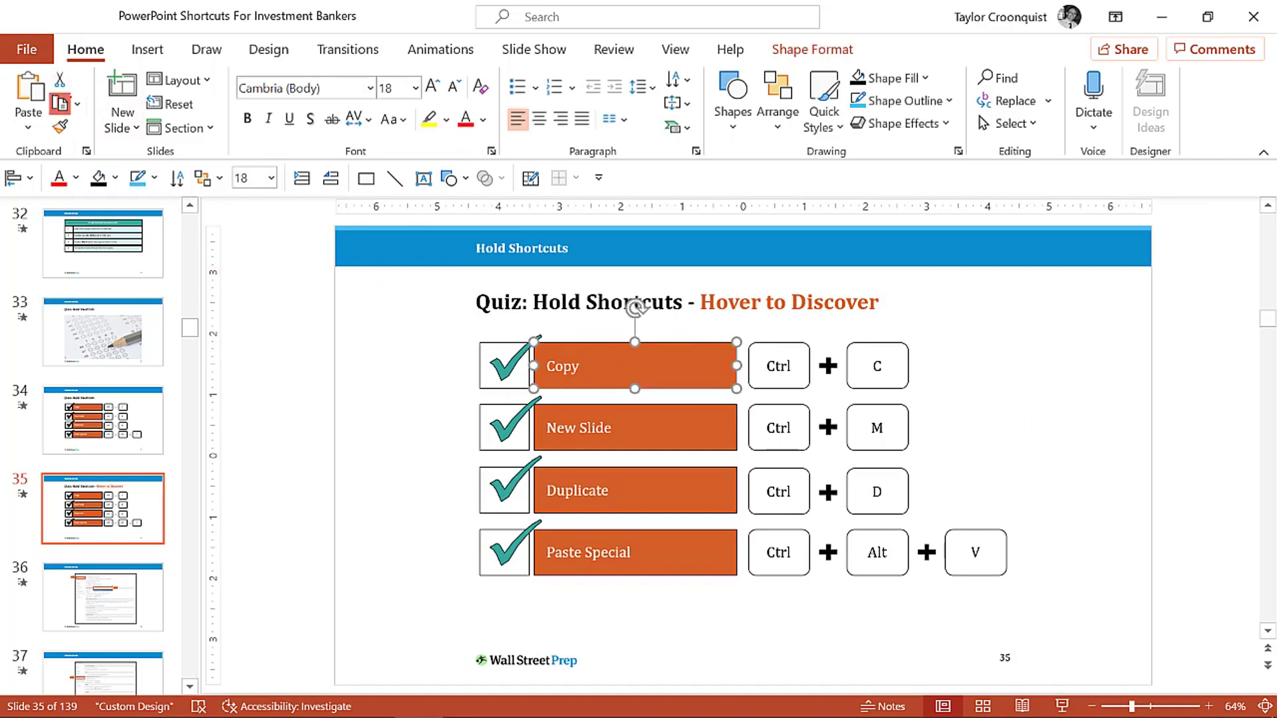
pyautogui.click(562, 436)
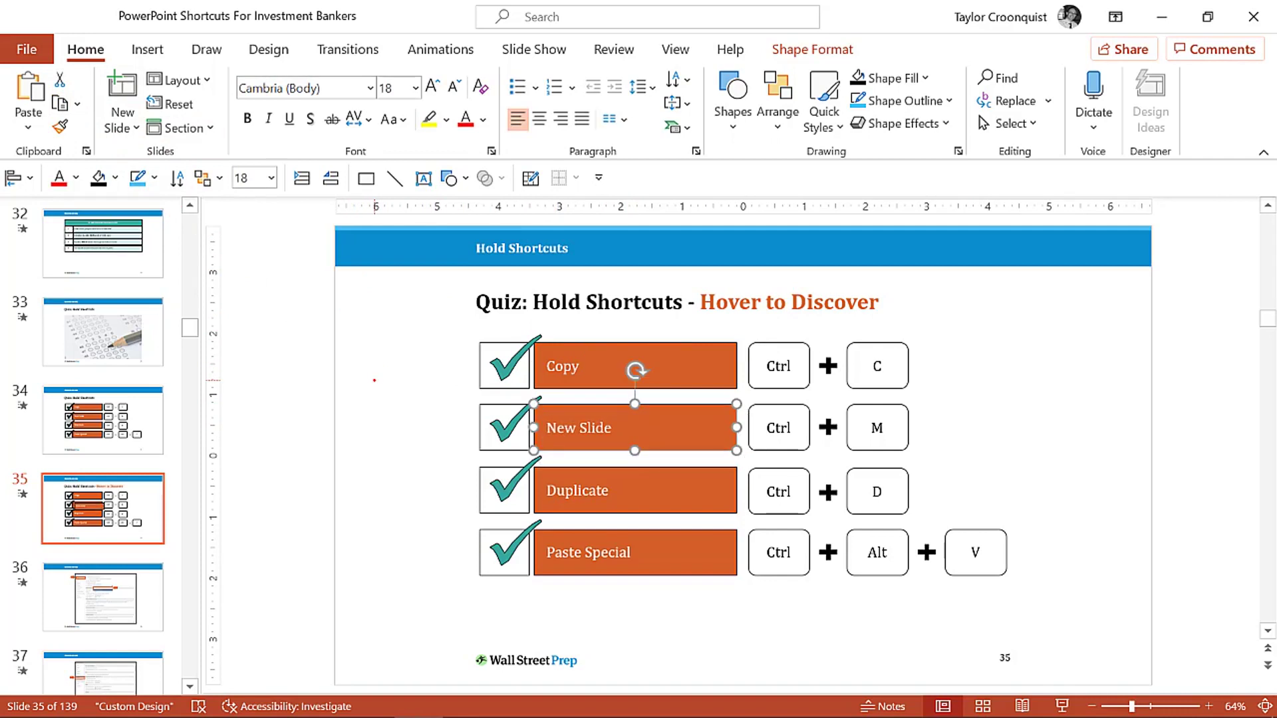
pyautogui.click(1047, 402)
pyautogui.moveTo(1047, 402); pyautogui.dragTo(706, 324)
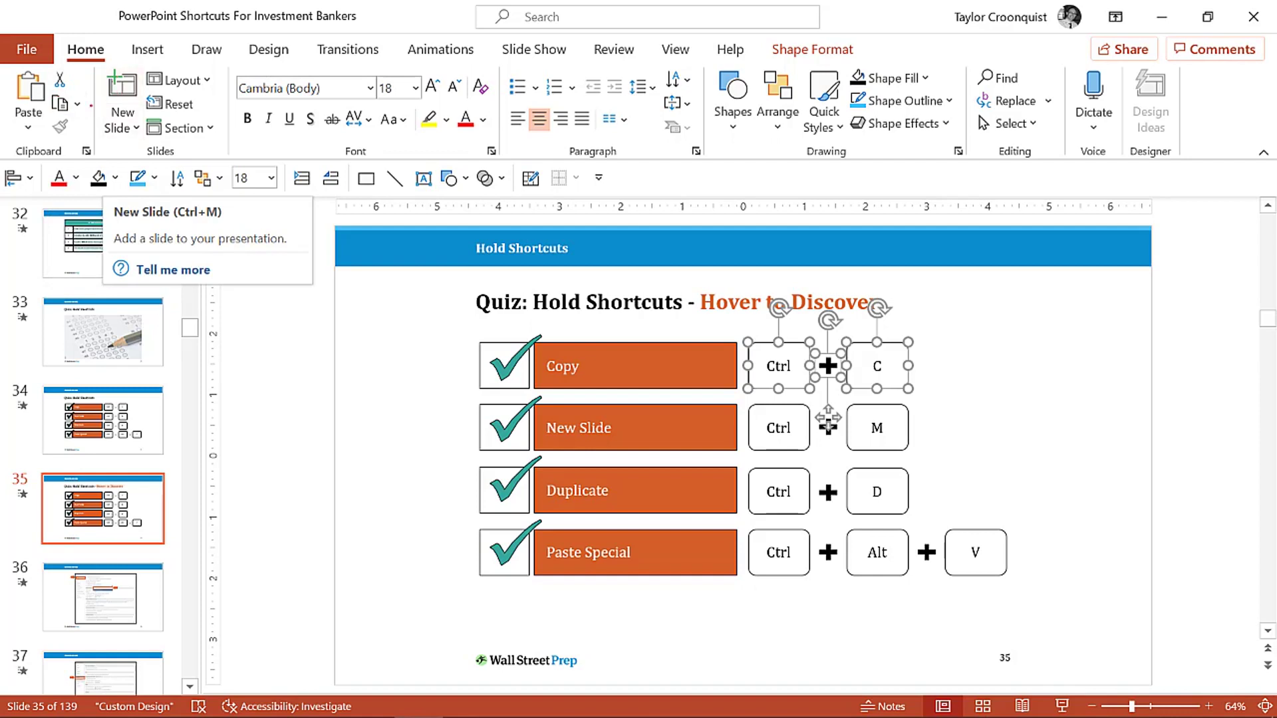
# - Reveal the Duplicate and Paste Special shortcuts from the Copy and Paste dropdowns without pasting
pyautogui.click(77, 104)
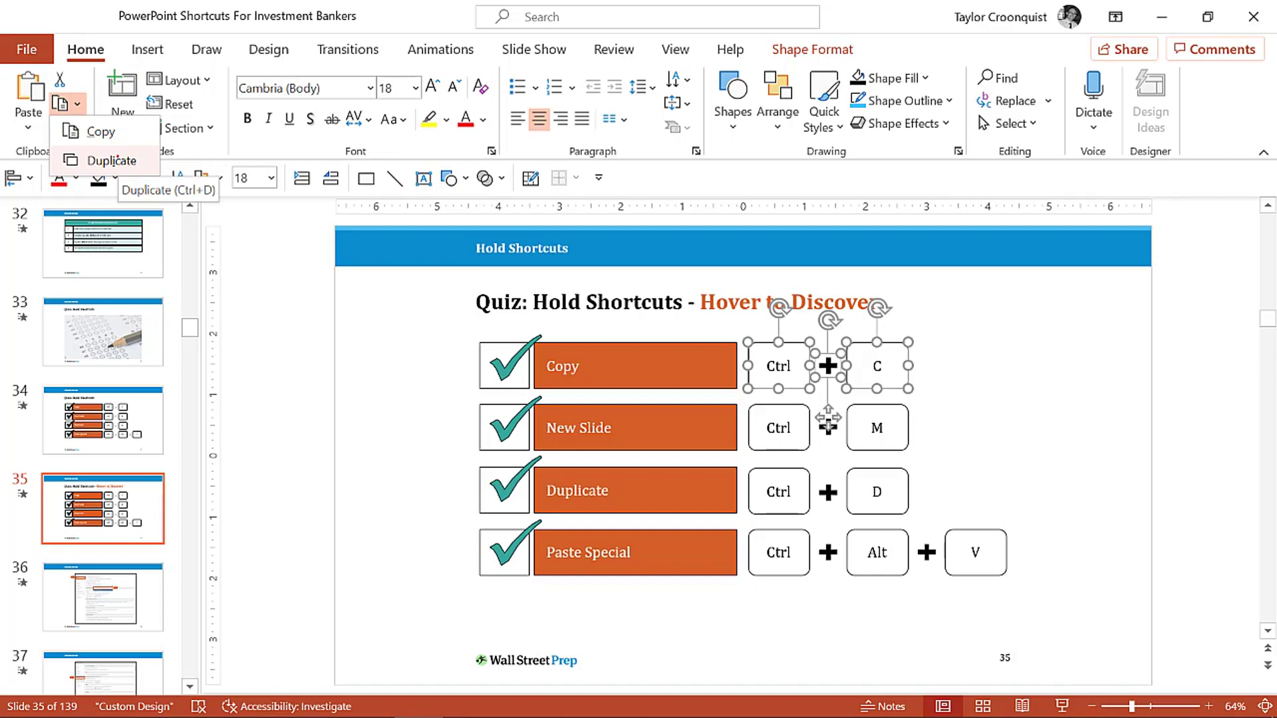
pyautogui.click(28, 127)
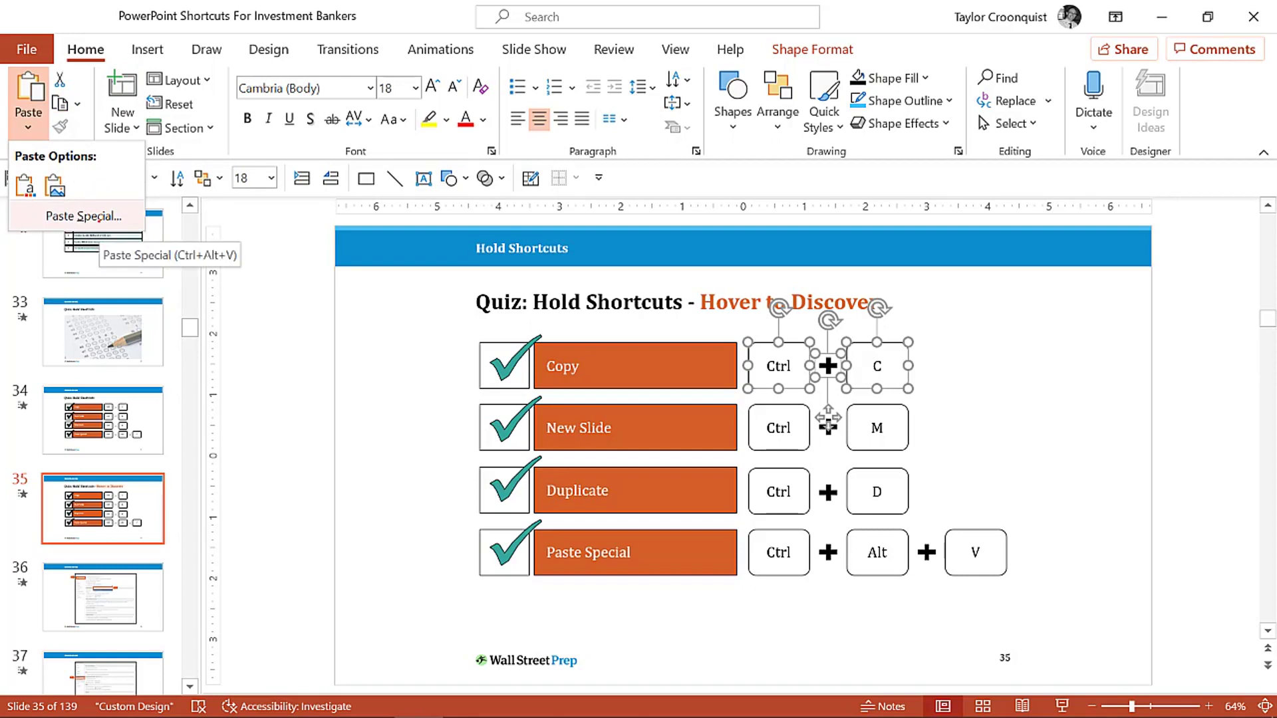
pyautogui.press('Escape')
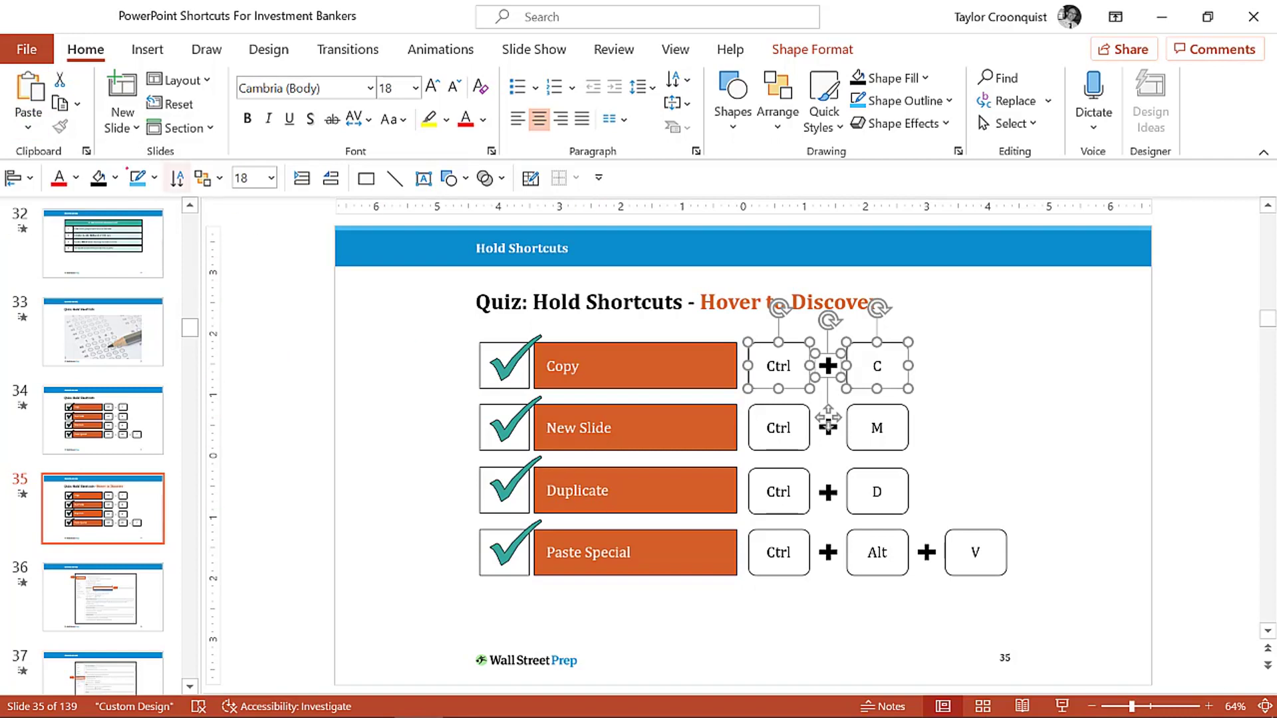
pyautogui.click(28, 127)
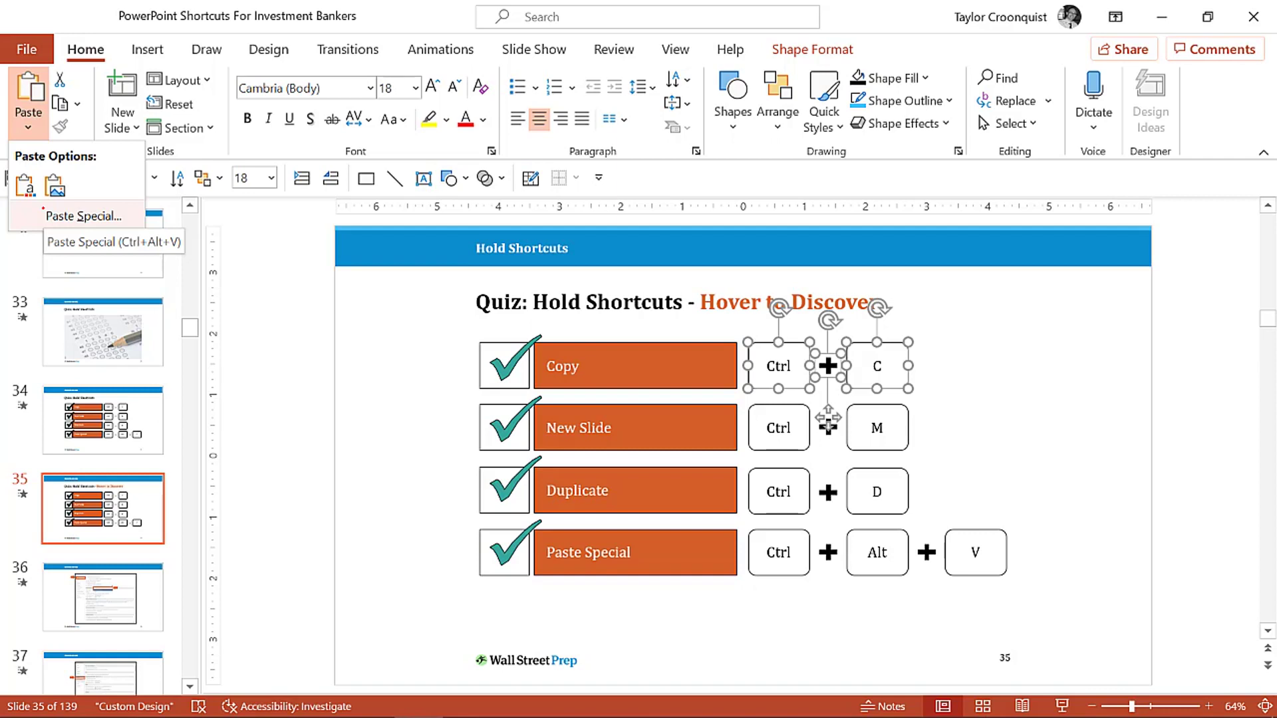
pyautogui.click(1074, 486)
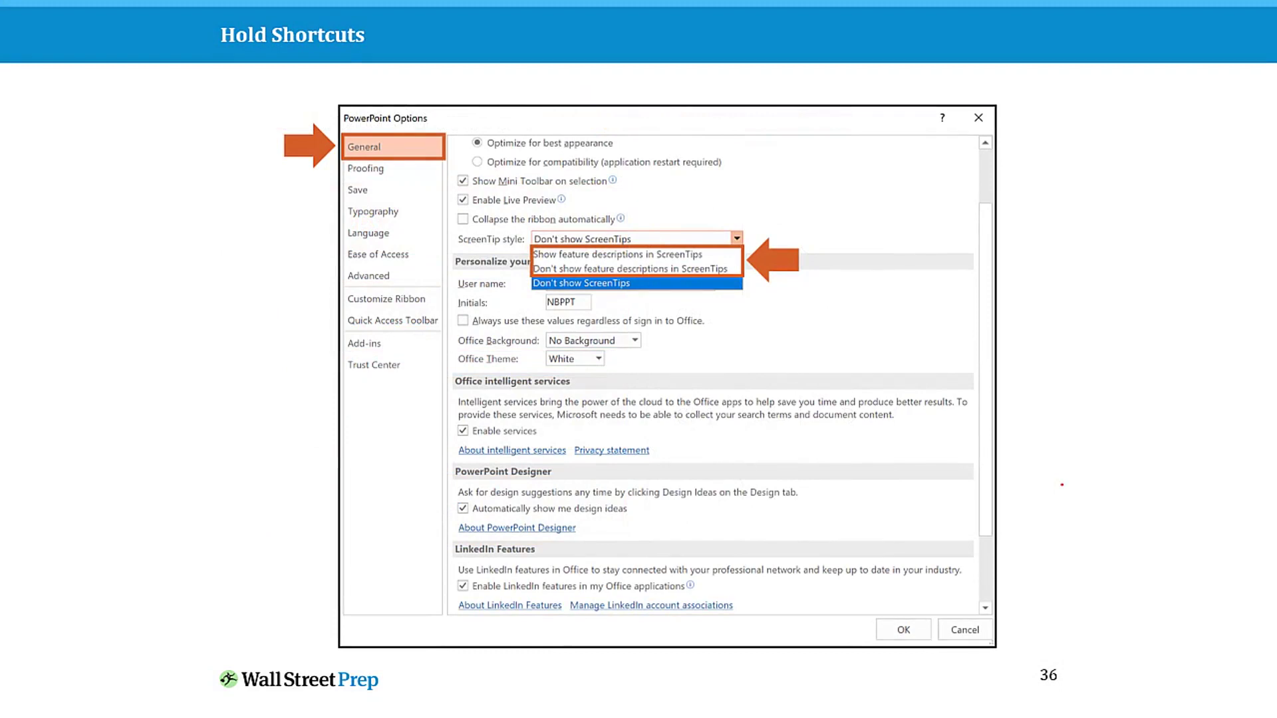
# - Draw red arrows at the General settings and ScreenTip style choices on slide 36
pyautogui.moveTo(292, 217); pyautogui.dragTo(336, 174)
pyautogui.moveTo(343, 170); pyautogui.dragTo(339, 210)
pyautogui.moveTo(500, 327)
pyautogui.mouseDown()
pyautogui.moveTo(534, 297)
pyautogui.moveTo(531, 318)
pyautogui.moveTo(569, 296)
pyautogui.moveTo(738, 285)
pyautogui.mouseUp()
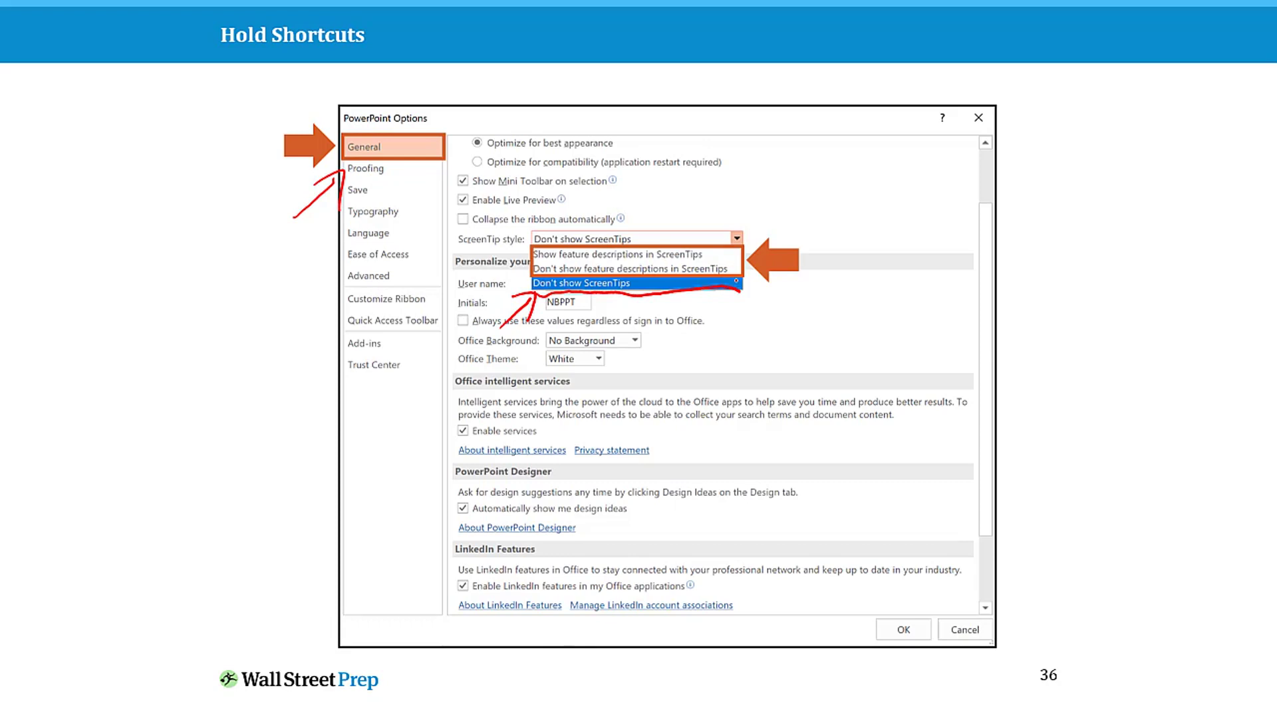
# - Clear the ink and point a red arrow at Show shortcut keys in ScreenTips on slide 37
pyautogui.press('e')
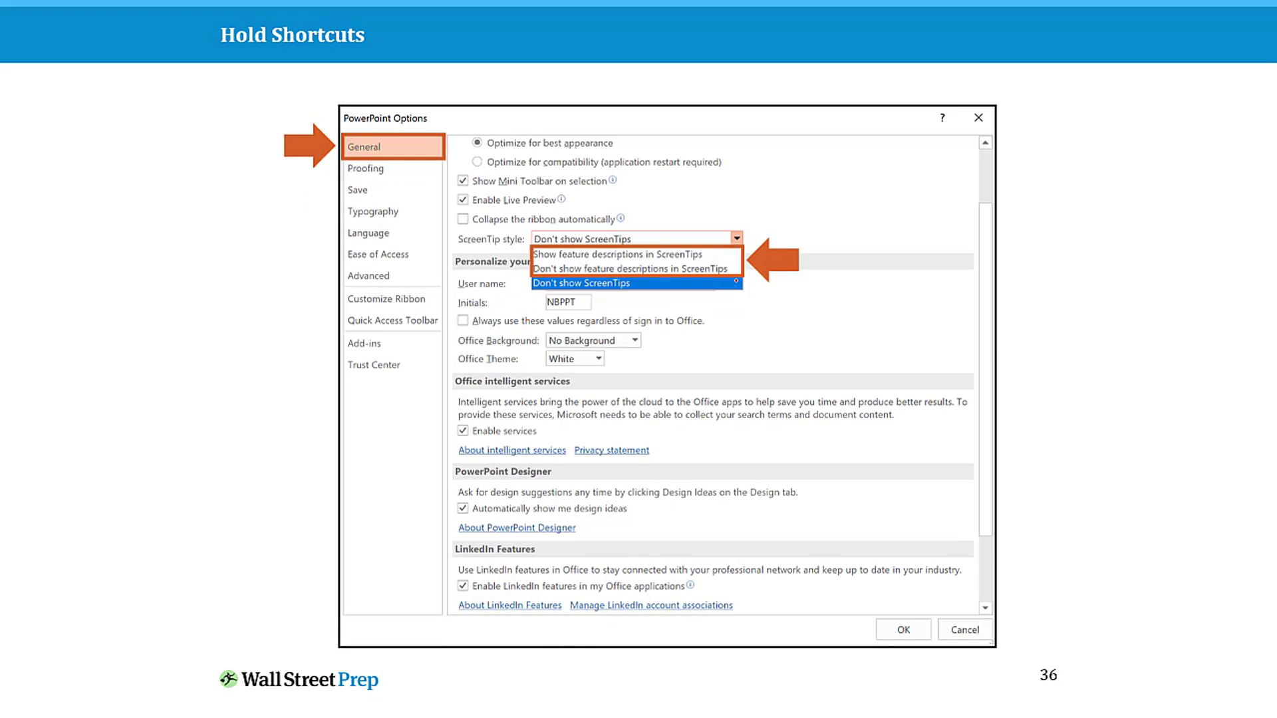
pyautogui.press('Right')
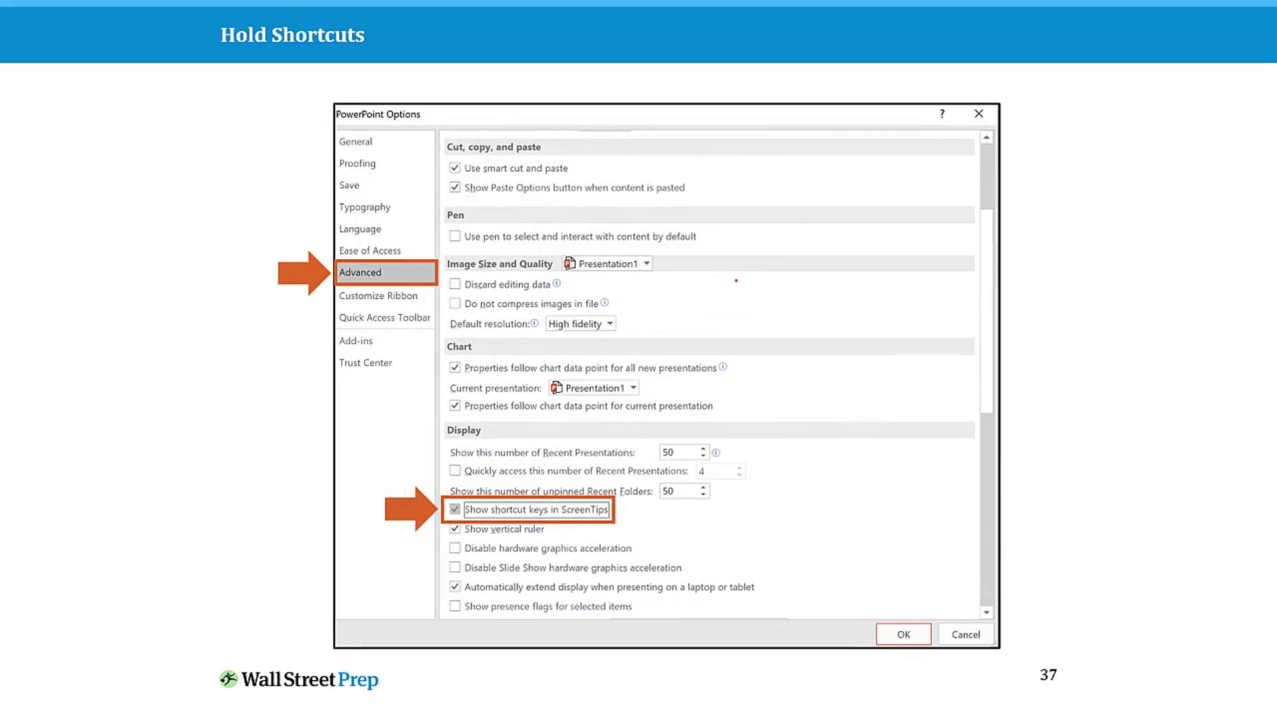
pyautogui.moveTo(724, 420)
pyautogui.mouseDown()
pyautogui.moveTo(688, 477)
pyautogui.moveTo(628, 498)
pyautogui.moveTo(660, 529)
pyautogui.moveTo(624, 504)
pyautogui.mouseUp()
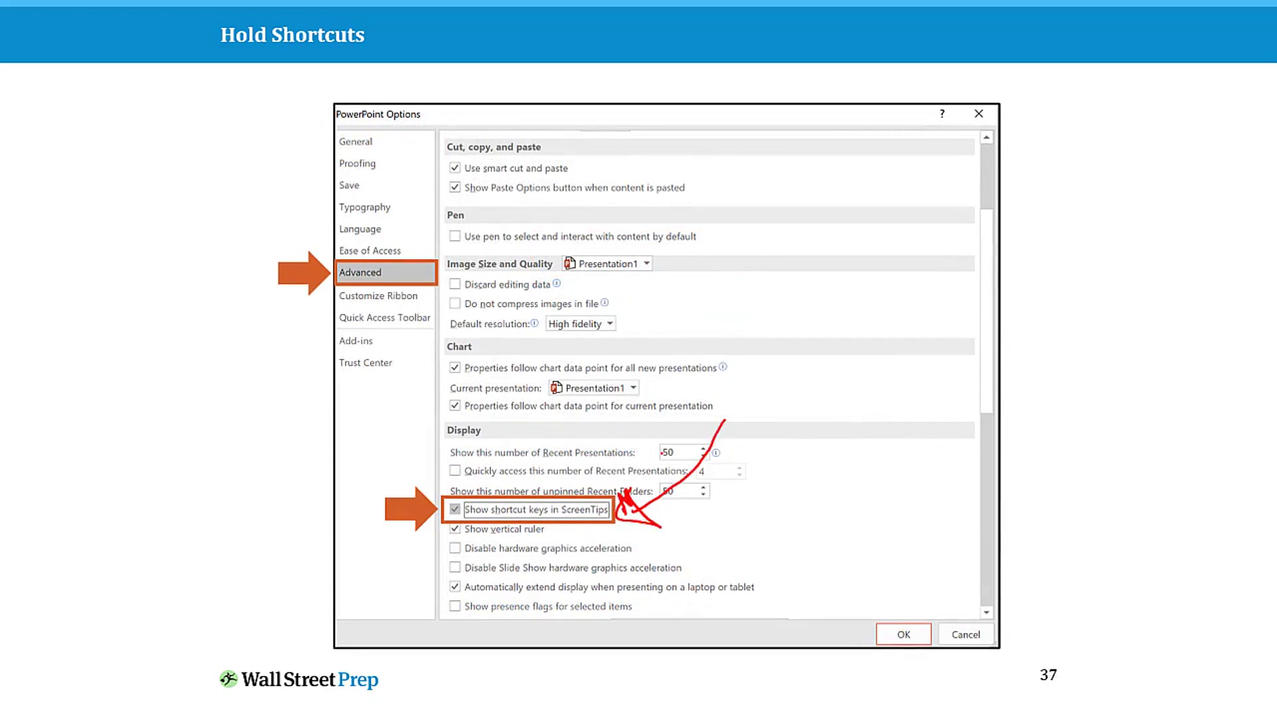
# - Erase the arrow, end the slideshow and select the options screenshot on slide 36
pyautogui.press('e')
pyautogui.press('Escape')
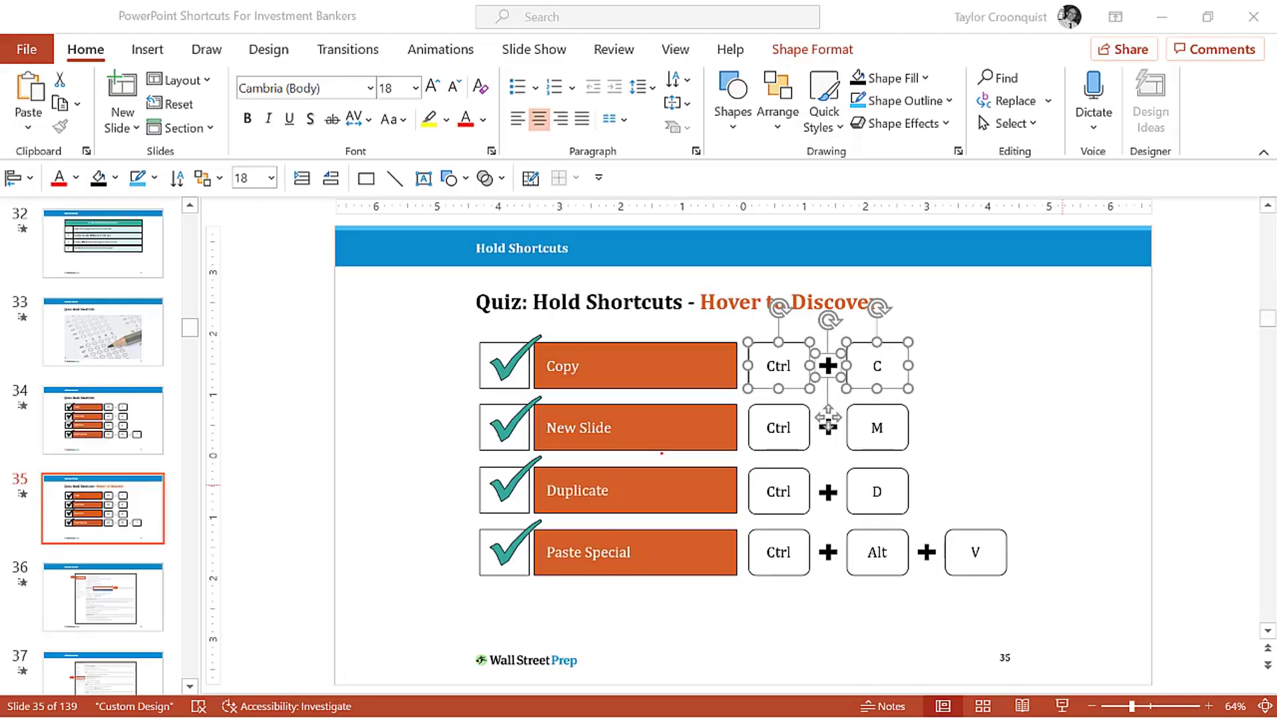
pyautogui.click(103, 419)
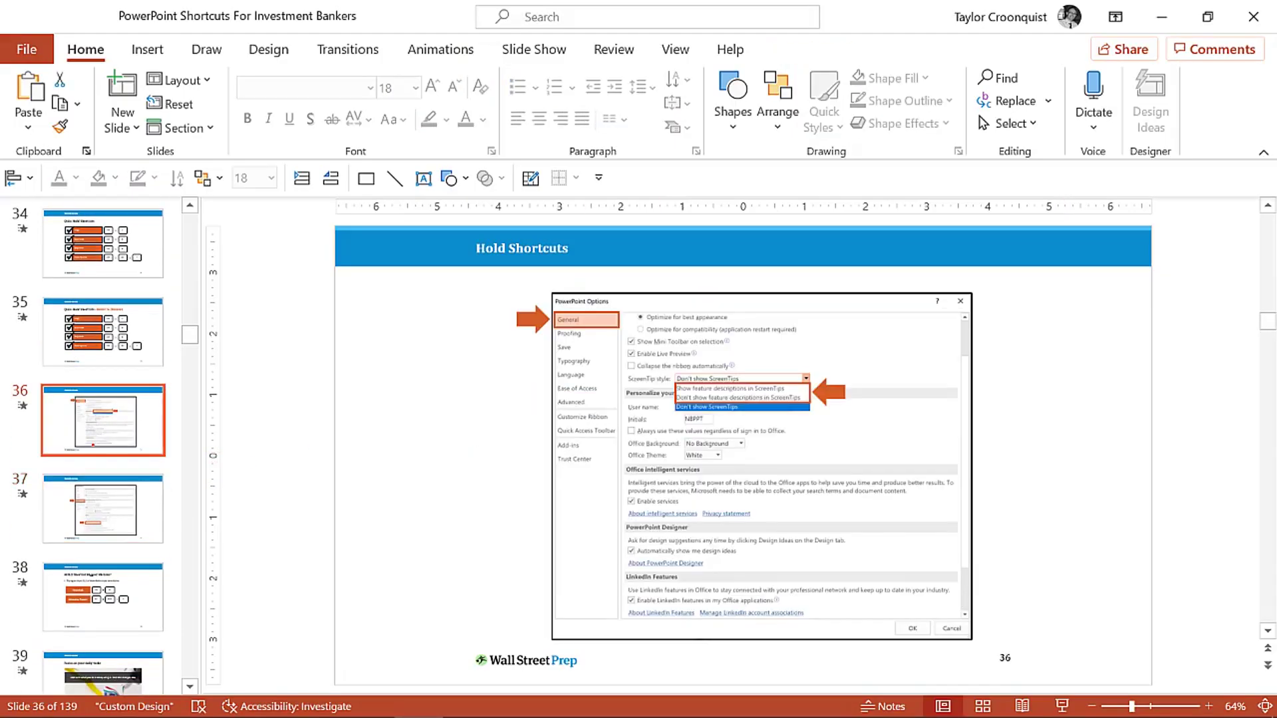
pyautogui.click(630, 330)
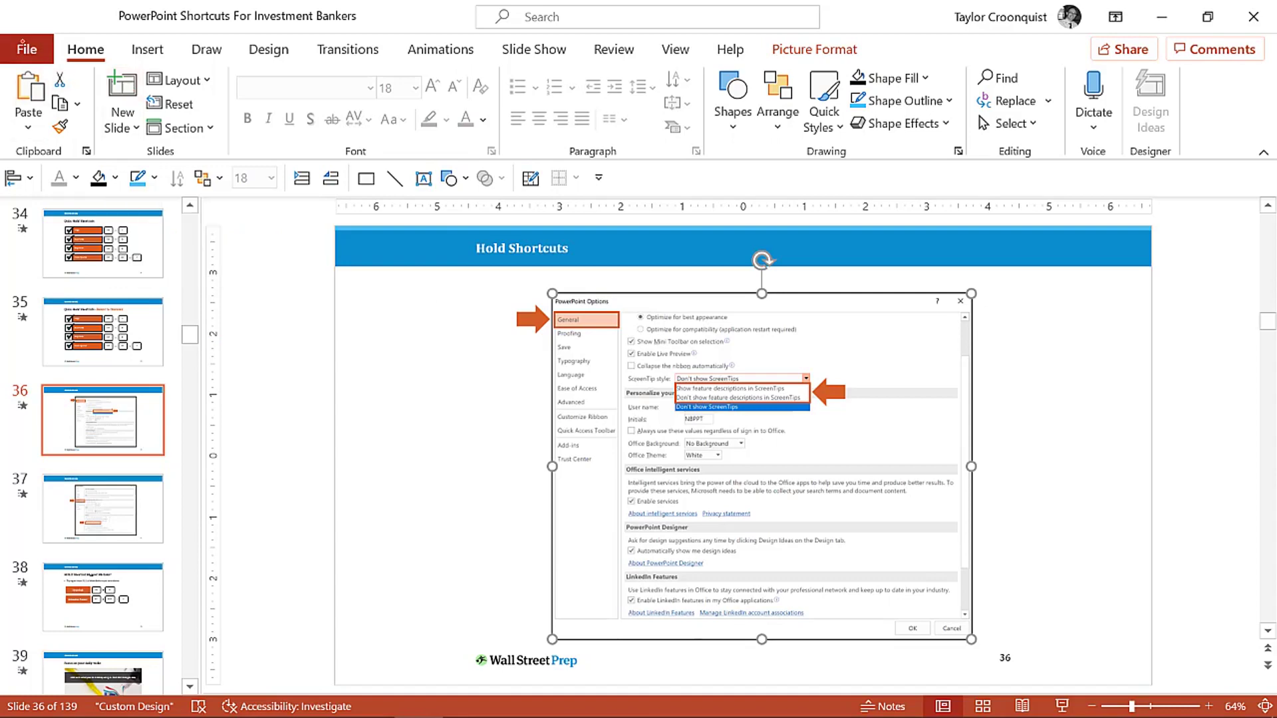
# - View the ScreenTip style choices in Options unchanged, then go to slide 37
pyautogui.hotkey('alt', 'f')
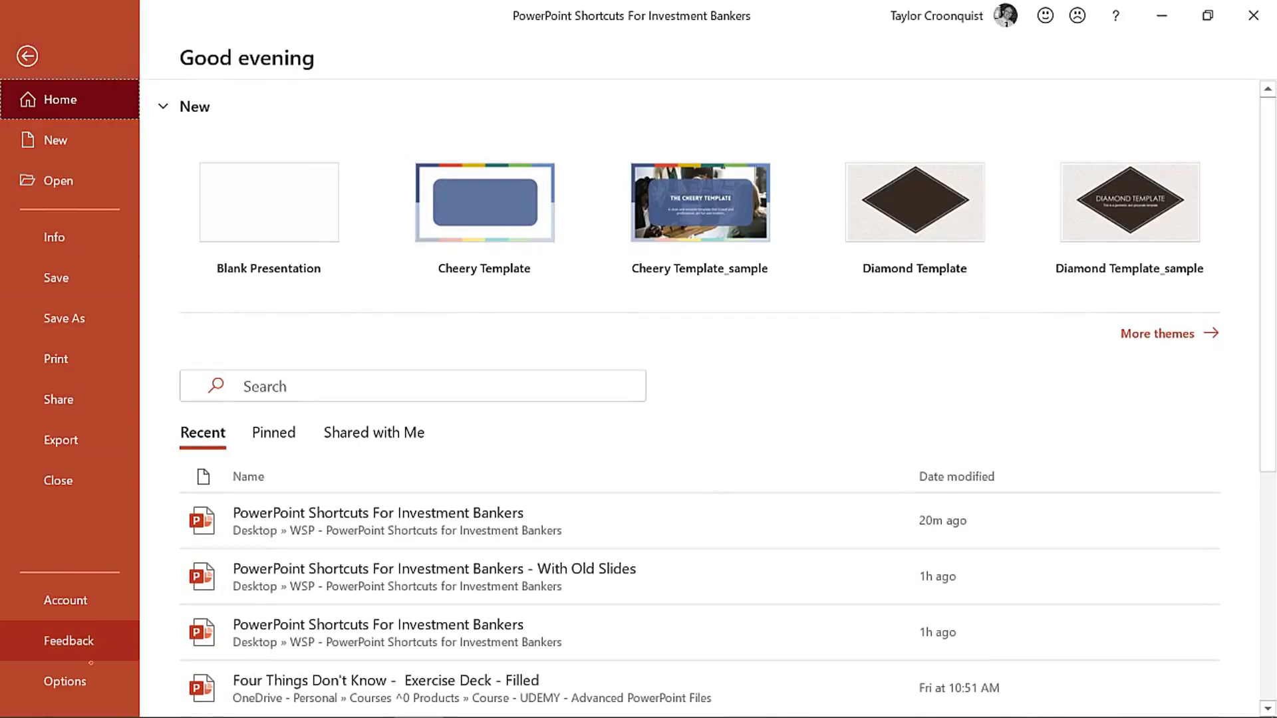
pyautogui.press('t')
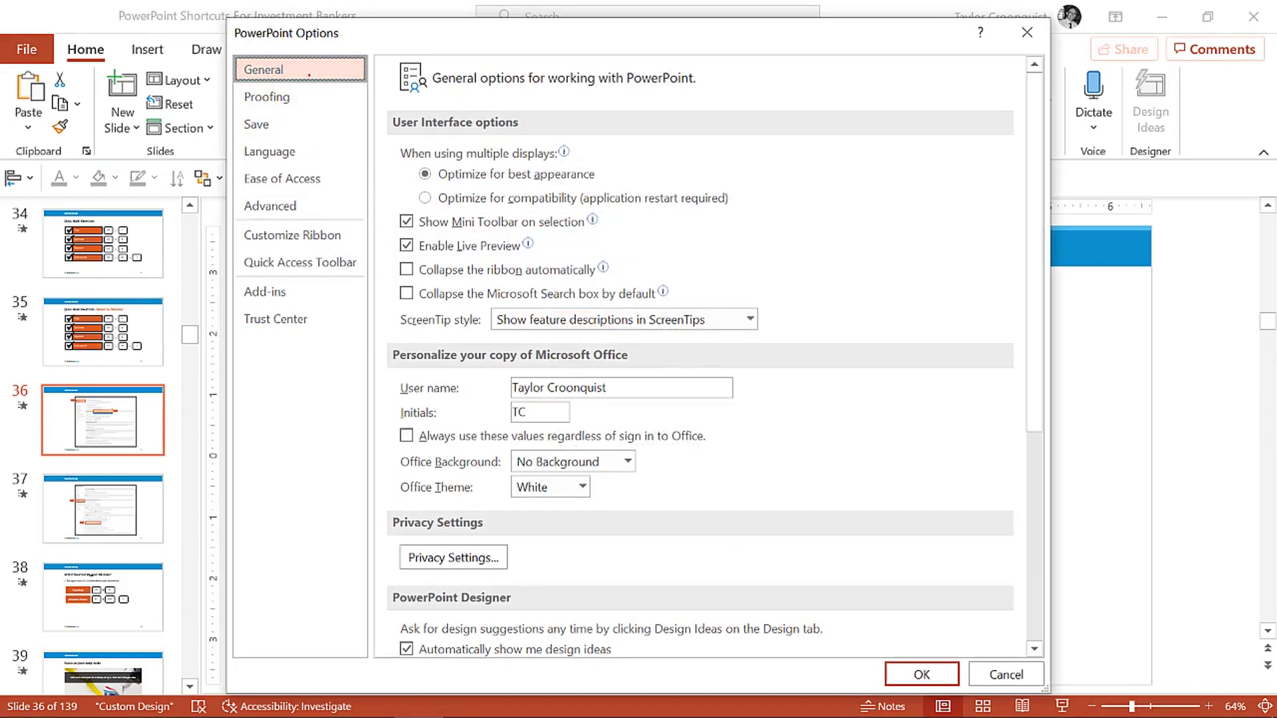
pyautogui.hotkey('alt', 'r')
pyautogui.hotkey('alt', 'Down')
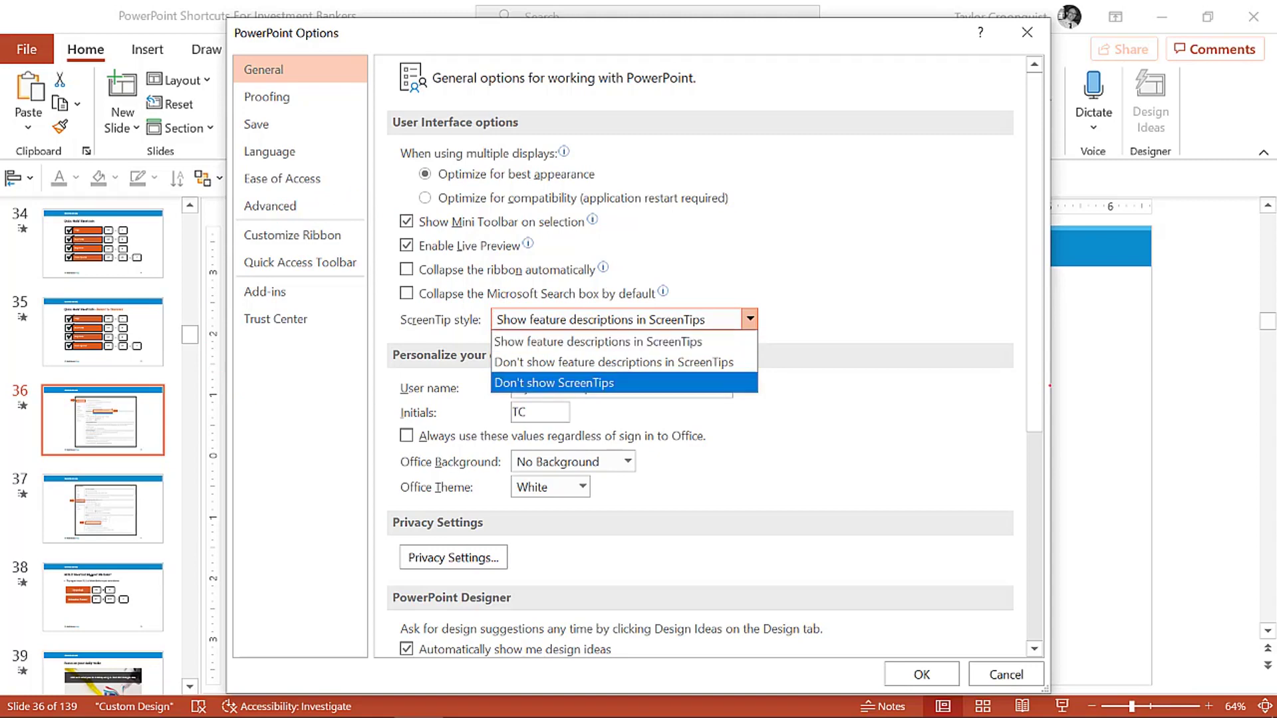
pyautogui.press('Escape')
pyautogui.press('Escape')
pyautogui.press('pagedown')
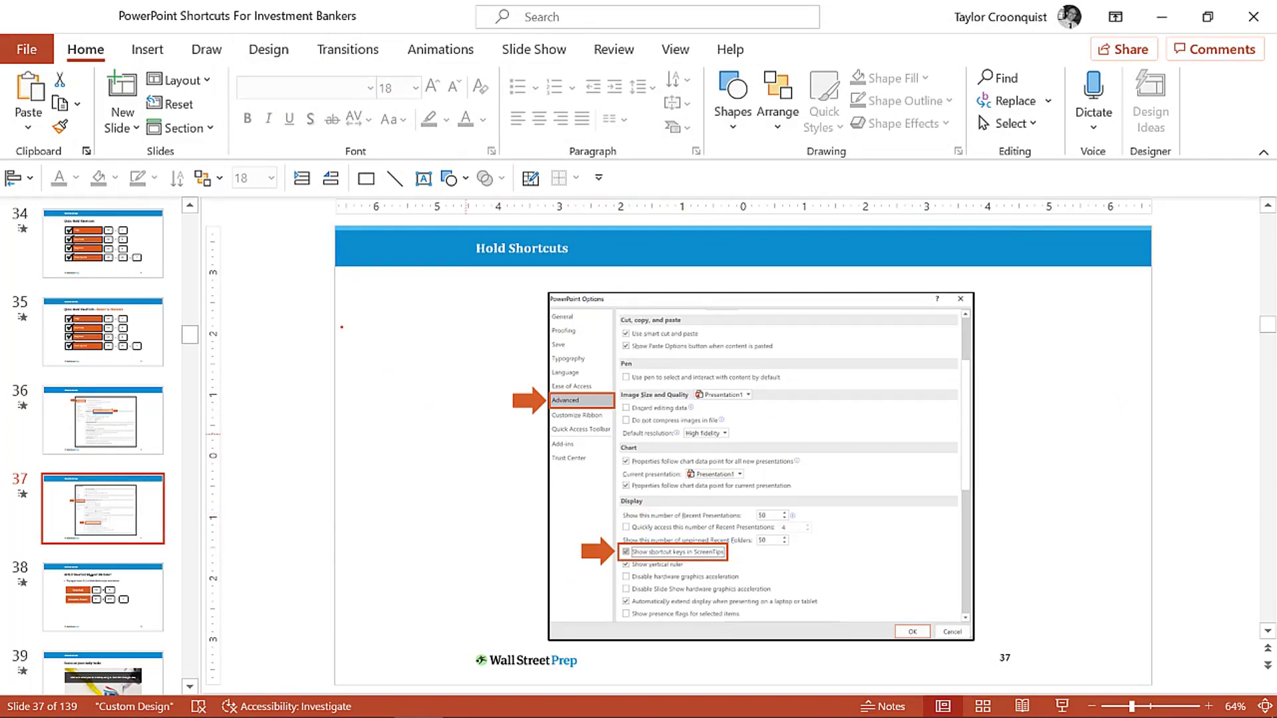
# - Toggle Show shortcut keys in ScreenTips in Advanced options, leaving it turned off
pyautogui.hotkey('alt', 'f')
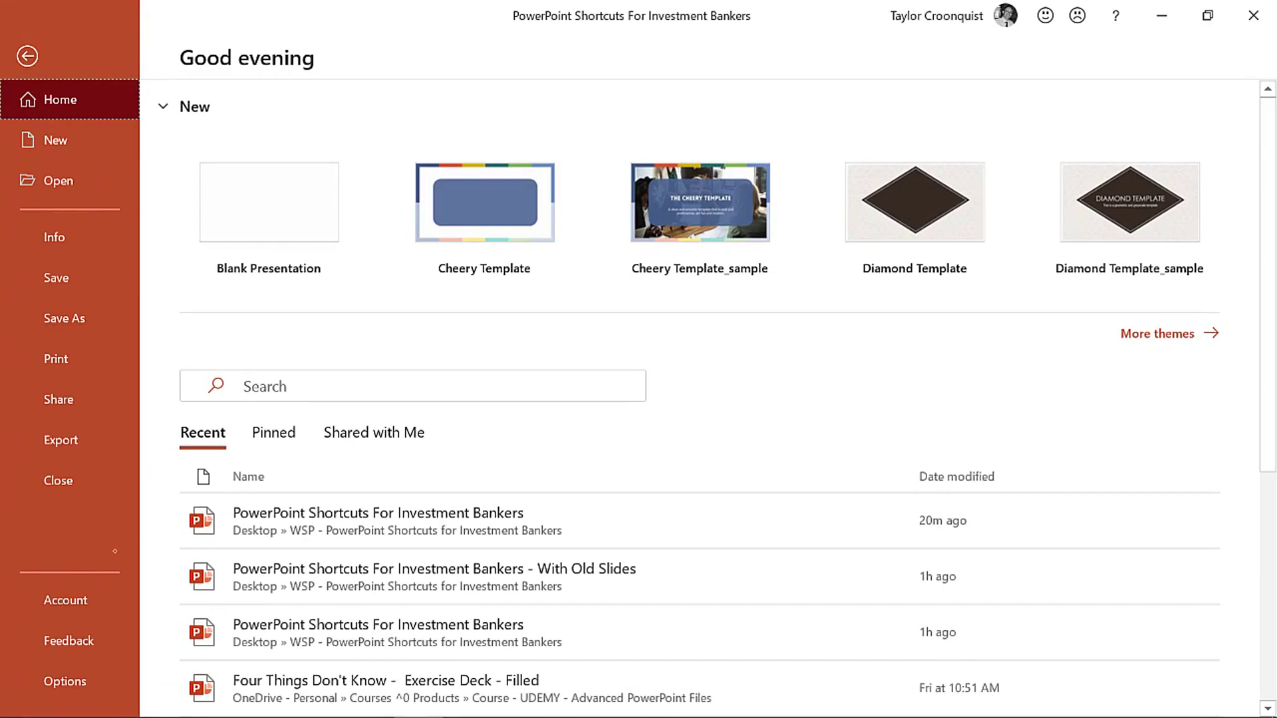
pyautogui.click(94, 672)
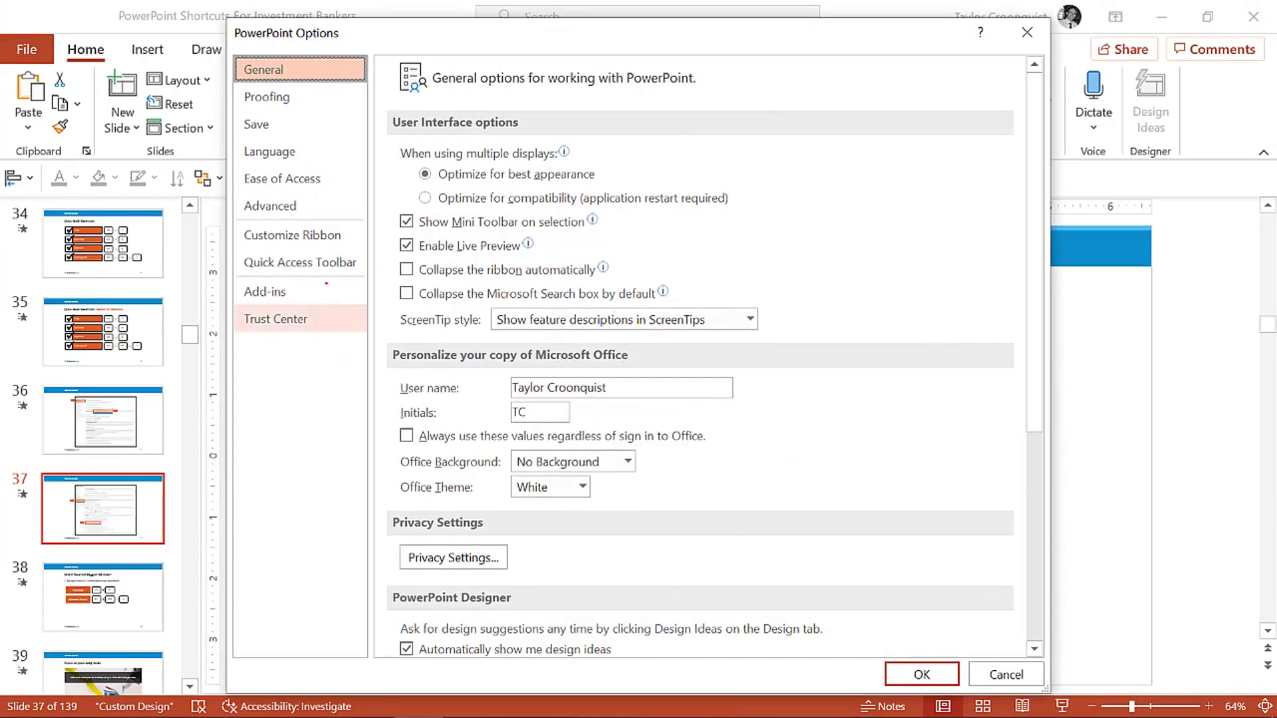
pyautogui.click(279, 206)
pyautogui.scroll(-3, 609, 334)
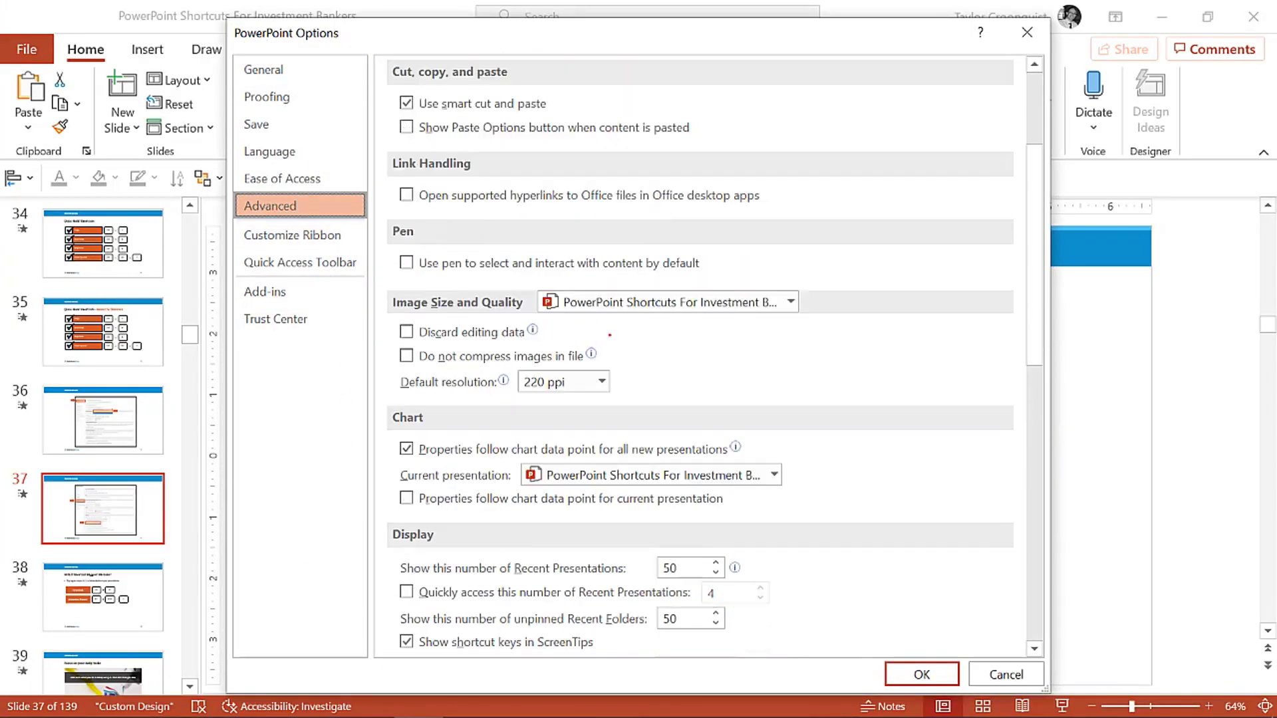
pyautogui.scroll(-4, 609, 335)
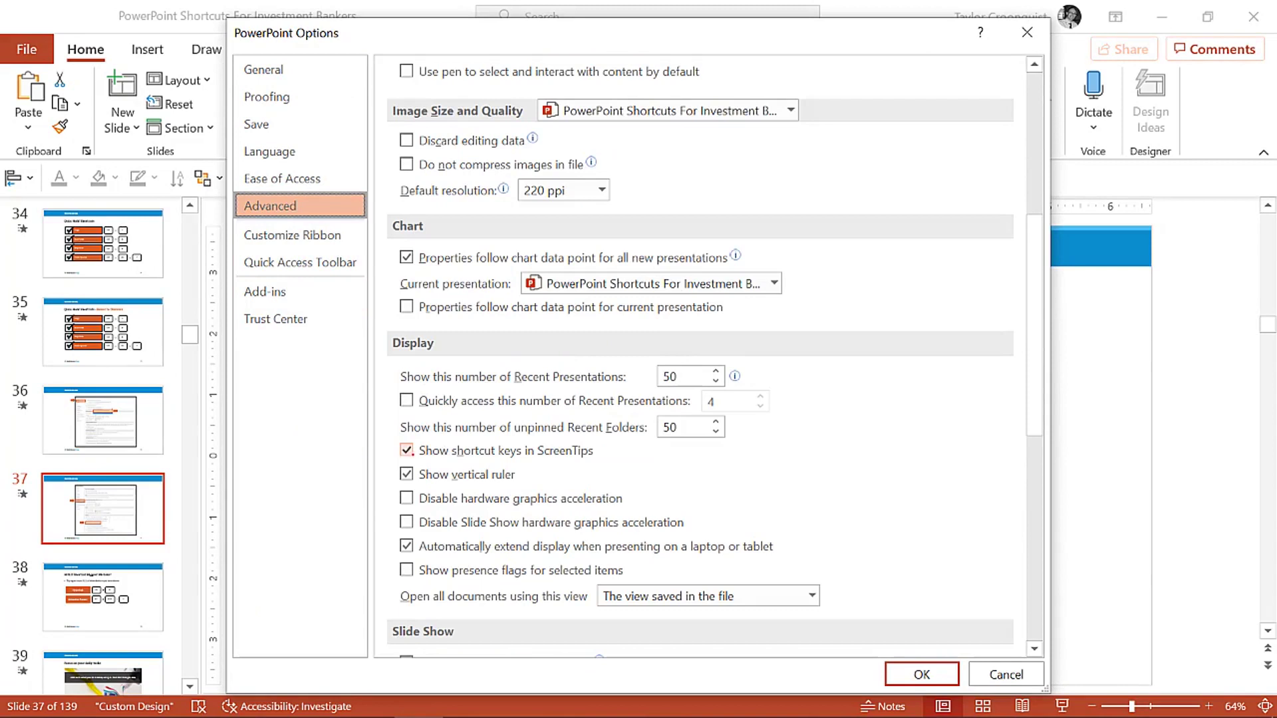
pyautogui.click(407, 451)
pyautogui.click(407, 450)
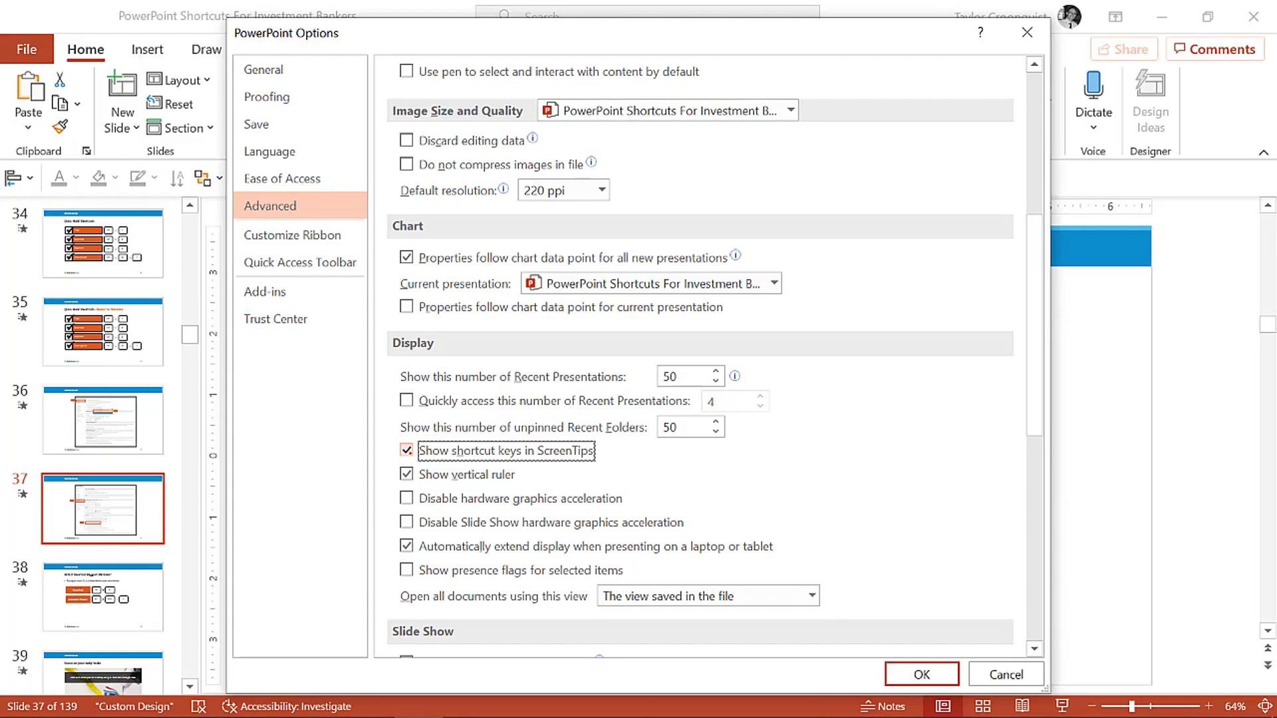
pyautogui.click(406, 451)
# - Apply the options and present the show through to slide 38
pyautogui.click(921, 674)
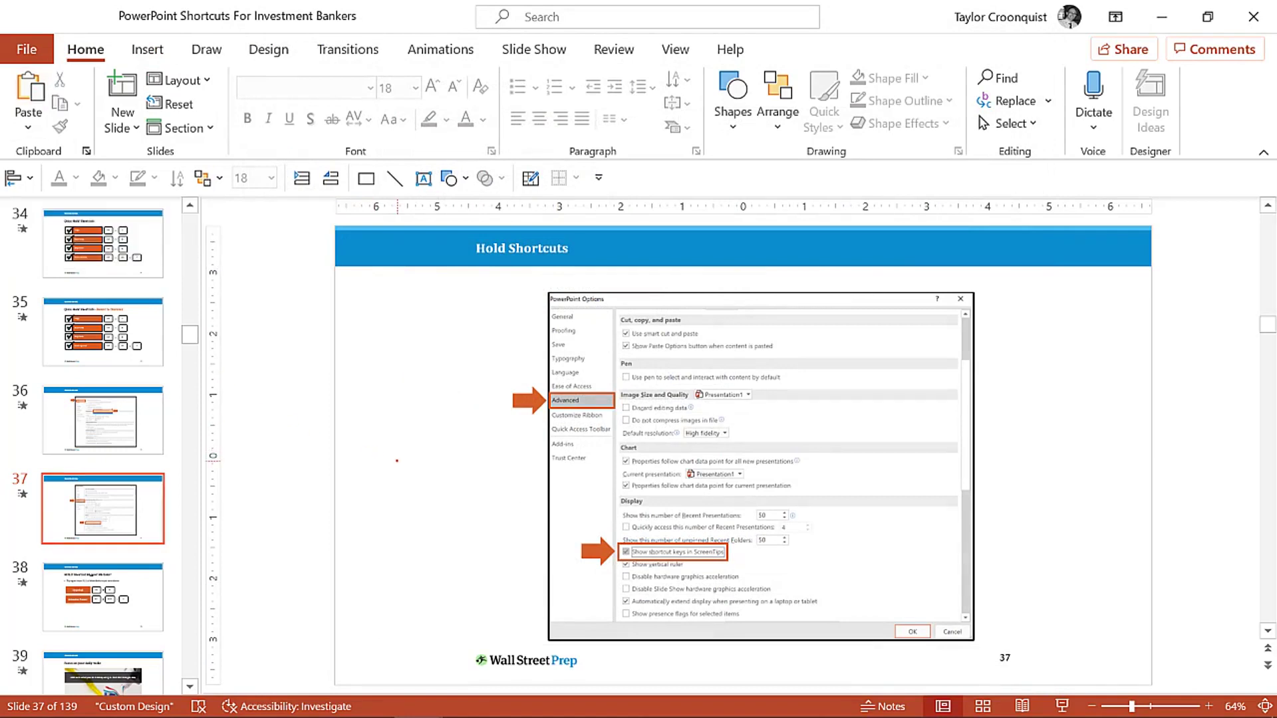
pyautogui.hotkey('shift', 'F5')
pyautogui.press('Right')
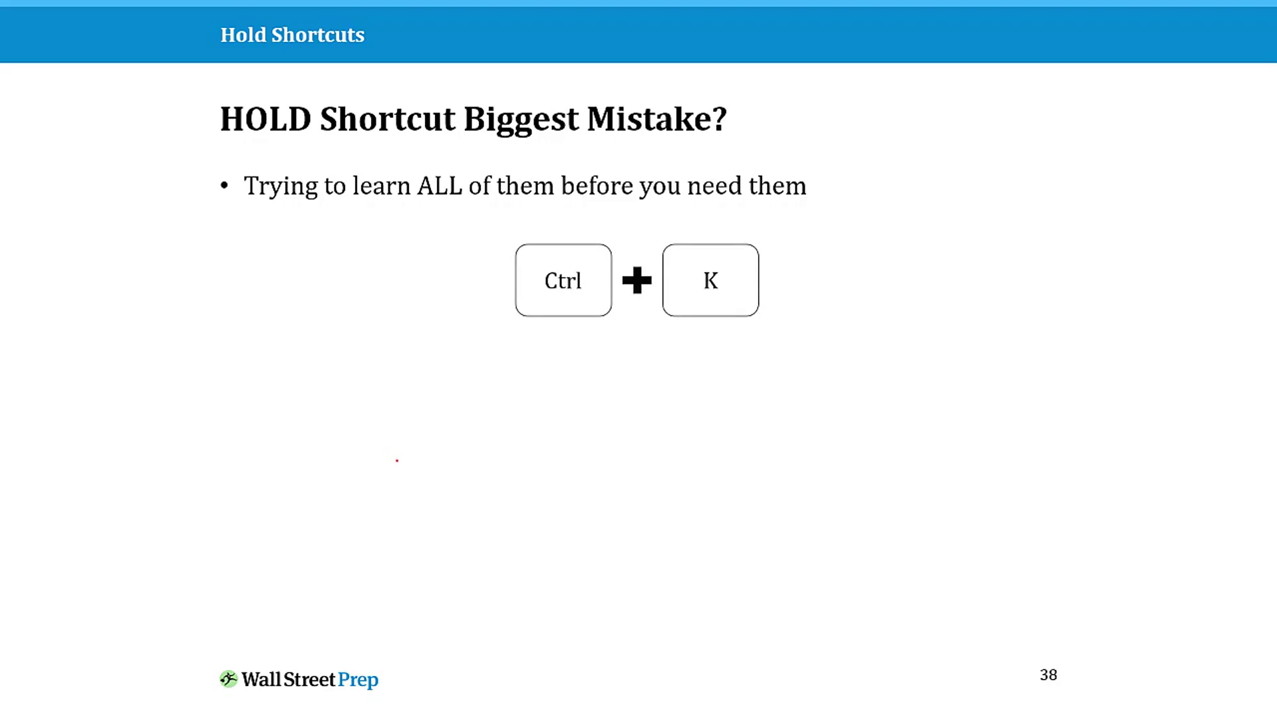
pyautogui.press('Right')
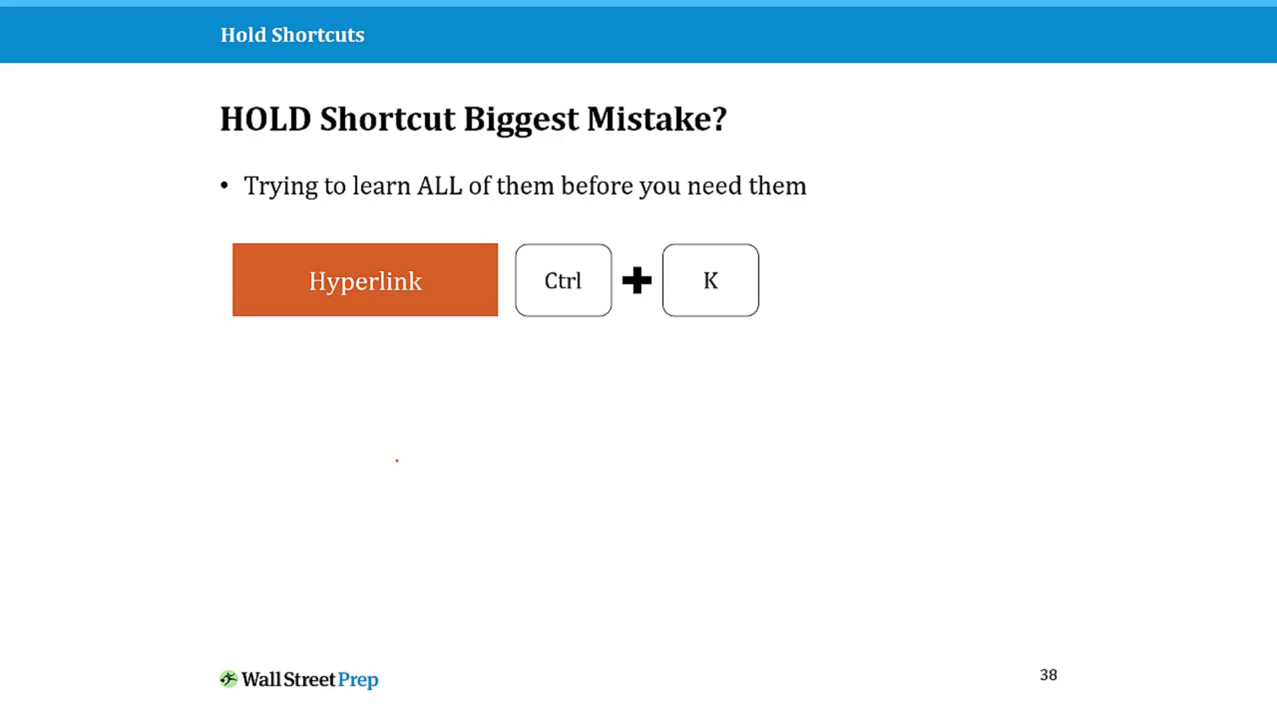
# - Reveal the Ctrl + K example, underline it in red ink, erase, then cross it out
pyautogui.moveTo(528, 343); pyautogui.dragTo(730, 338)
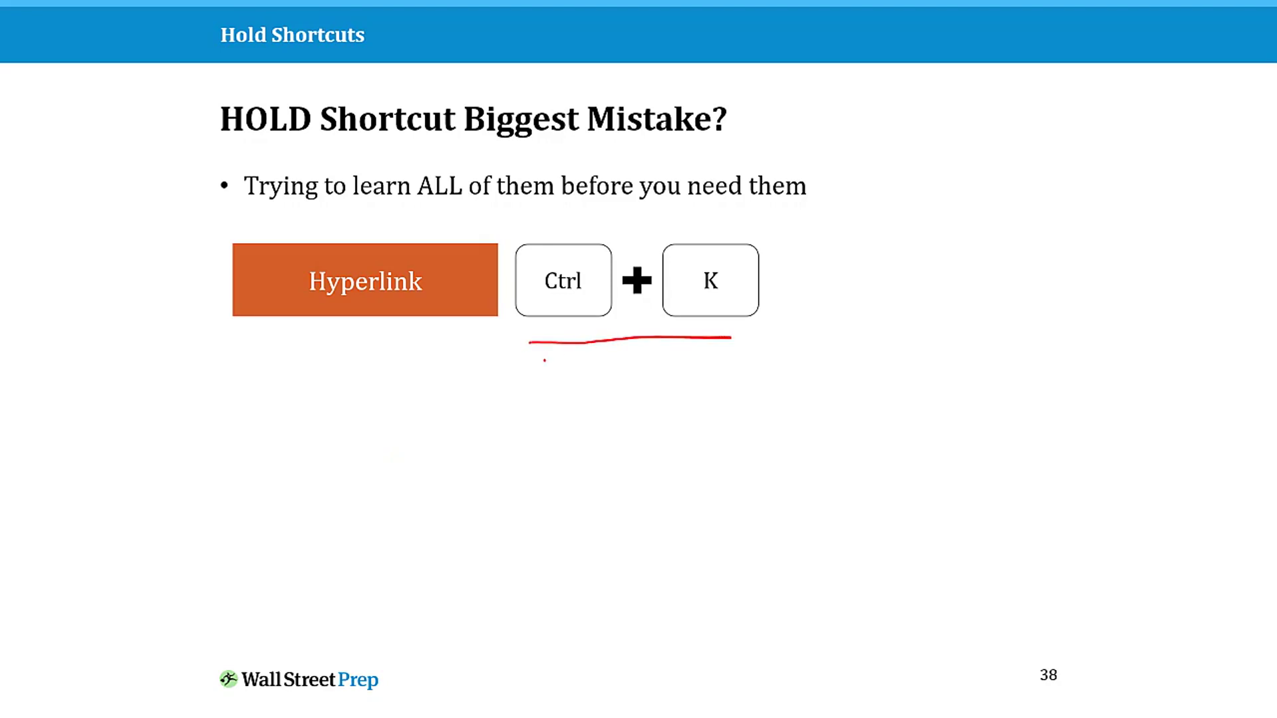
pyautogui.moveTo(543, 367); pyautogui.dragTo(749, 351)
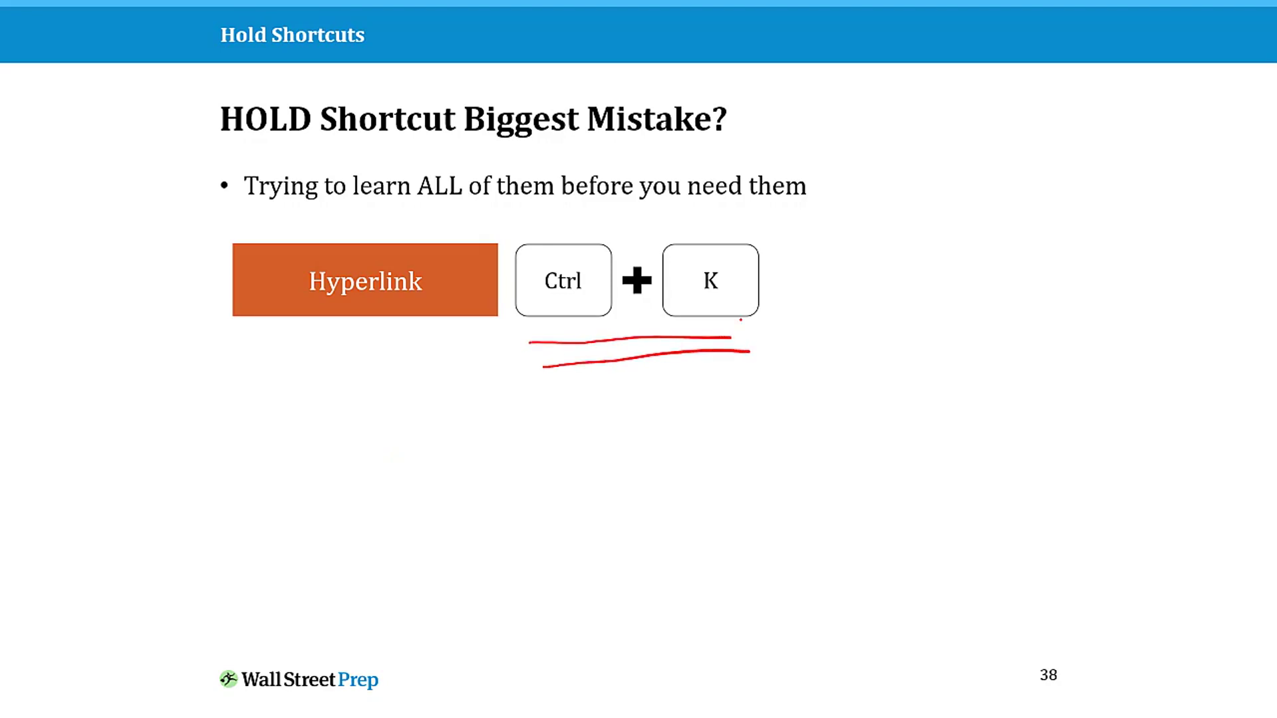
pyautogui.press('e')
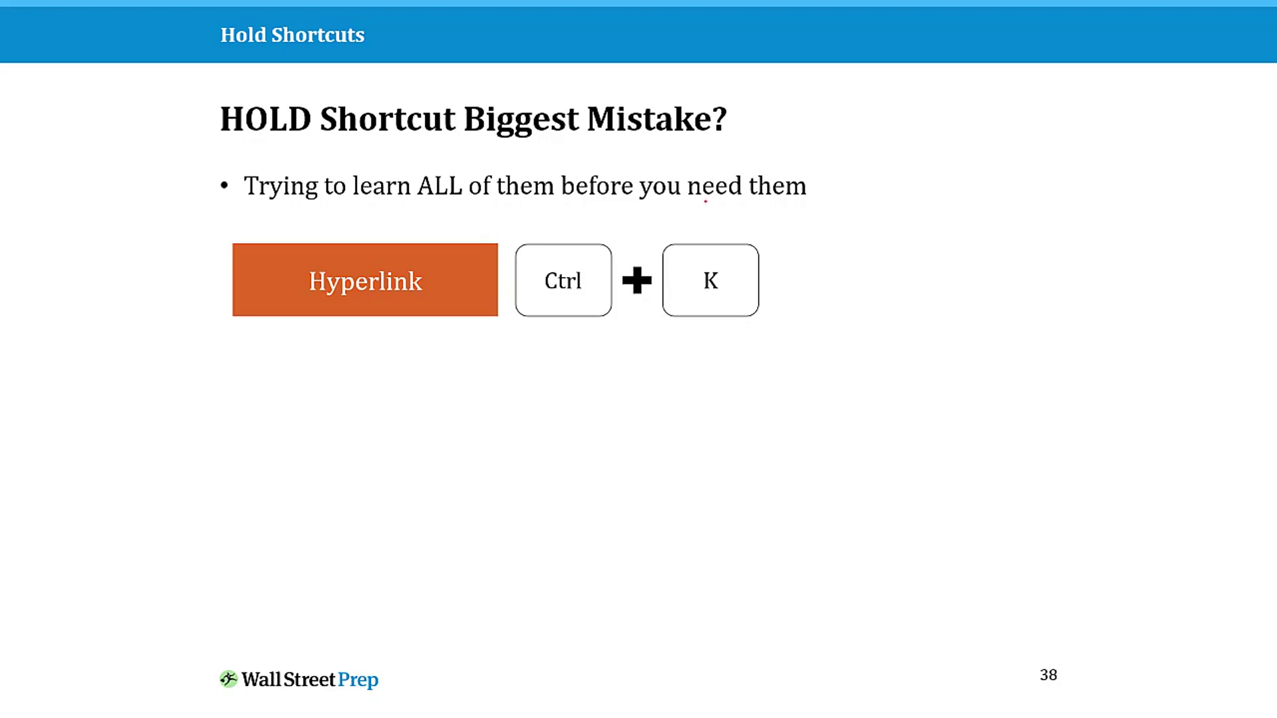
pyautogui.moveTo(704, 200); pyautogui.dragTo(572, 324)
pyautogui.moveTo(544, 220); pyautogui.dragTo(725, 388)
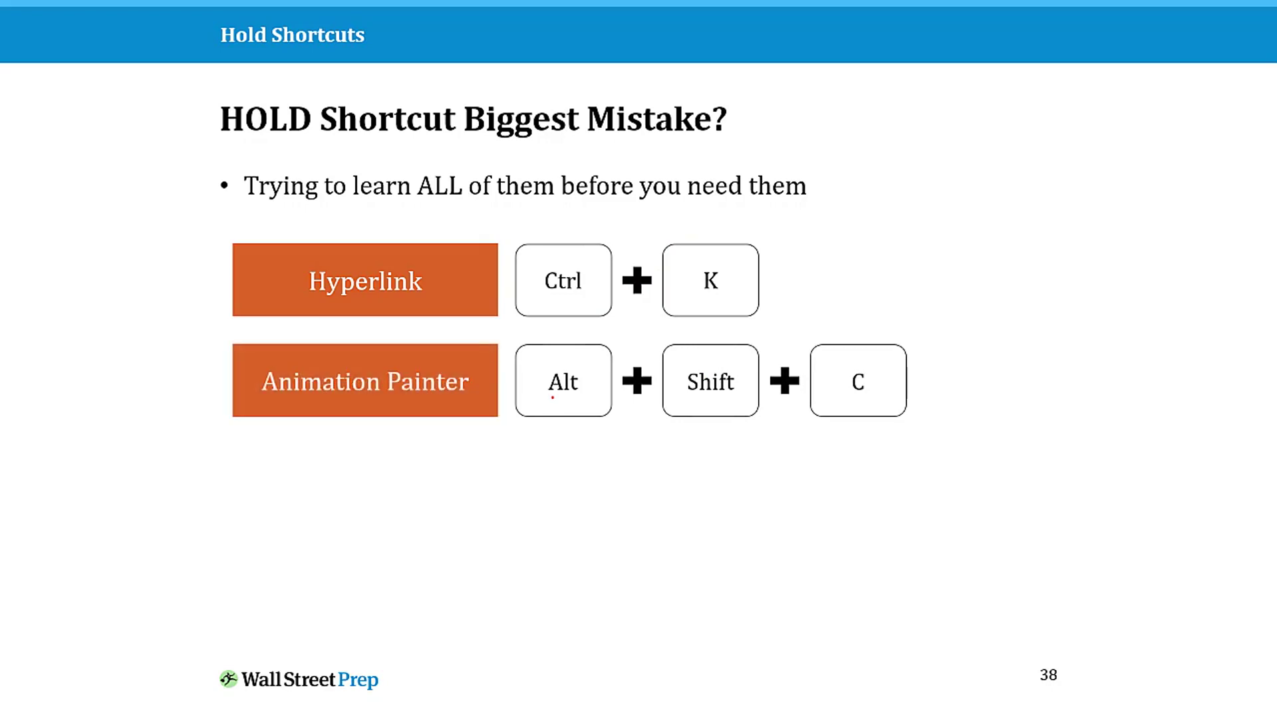
# - Draw a hatched red ink box below the shortcut rows
pyautogui.moveTo(395, 526); pyautogui.dragTo(407, 617)
pyautogui.moveTo(383, 509)
pyautogui.mouseDown()
pyautogui.moveTo(401, 510)
pyautogui.moveTo(468, 613)
pyautogui.moveTo(429, 615)
pyautogui.mouseUp()
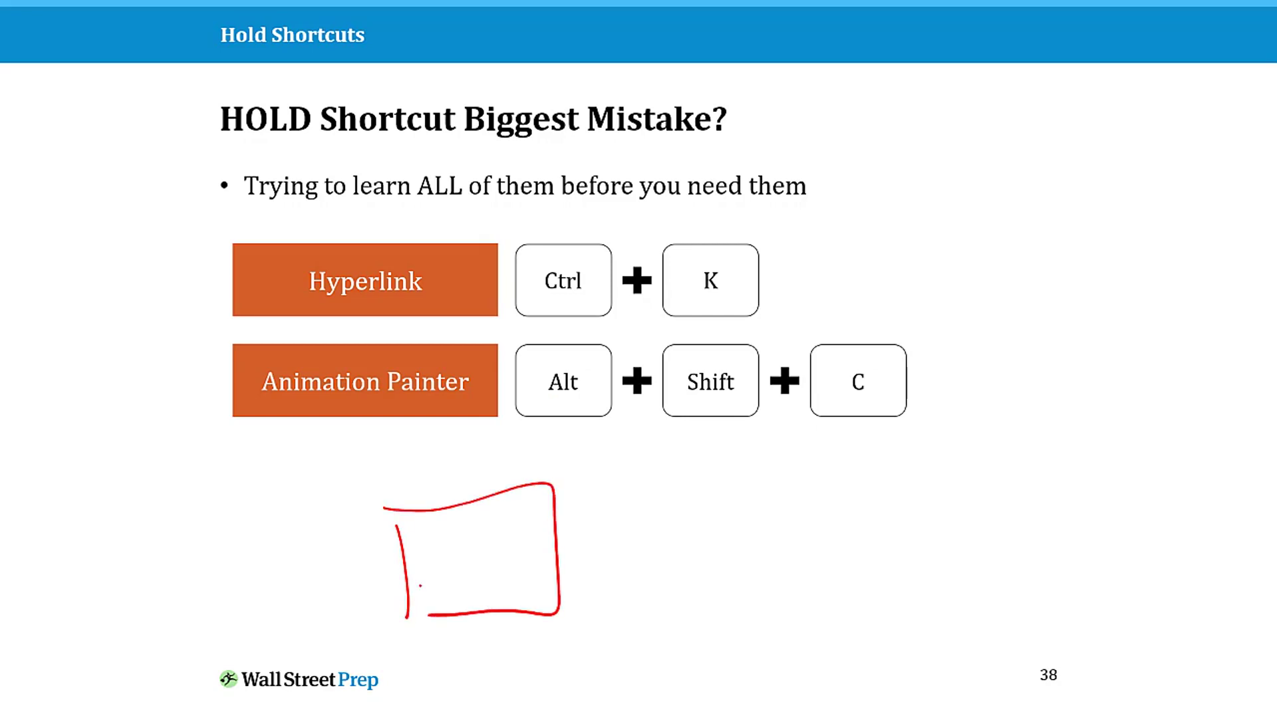
pyautogui.moveTo(441, 521); pyautogui.dragTo(415, 571)
pyautogui.moveTo(474, 502)
pyautogui.mouseDown()
pyautogui.moveTo(433, 592)
pyautogui.moveTo(462, 607)
pyautogui.mouseUp()
pyautogui.moveTo(545, 506); pyautogui.dragTo(504, 589)
pyautogui.moveTo(546, 551); pyautogui.dragTo(527, 604)
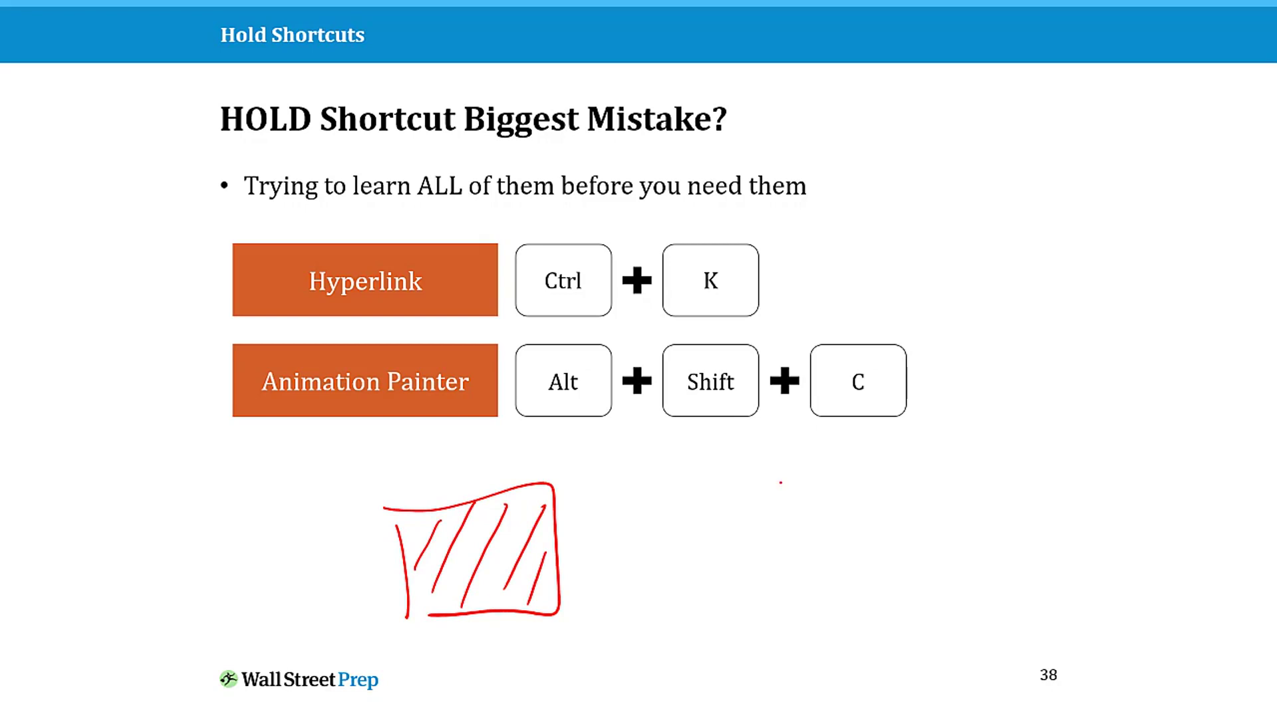
# - Add a second box with a curved arrow between them, then erase all ink
pyautogui.moveTo(782, 488)
pyautogui.mouseDown()
pyautogui.moveTo(778, 608)
pyautogui.moveTo(949, 609)
pyautogui.moveTo(841, 626)
pyautogui.mouseUp()
pyautogui.moveTo(552, 433)
pyautogui.mouseDown()
pyautogui.moveTo(549, 473)
pyautogui.moveTo(591, 458)
pyautogui.moveTo(744, 457)
pyautogui.moveTo(778, 477)
pyautogui.mouseUp()
pyautogui.moveTo(724, 474); pyautogui.dragTo(760, 439)
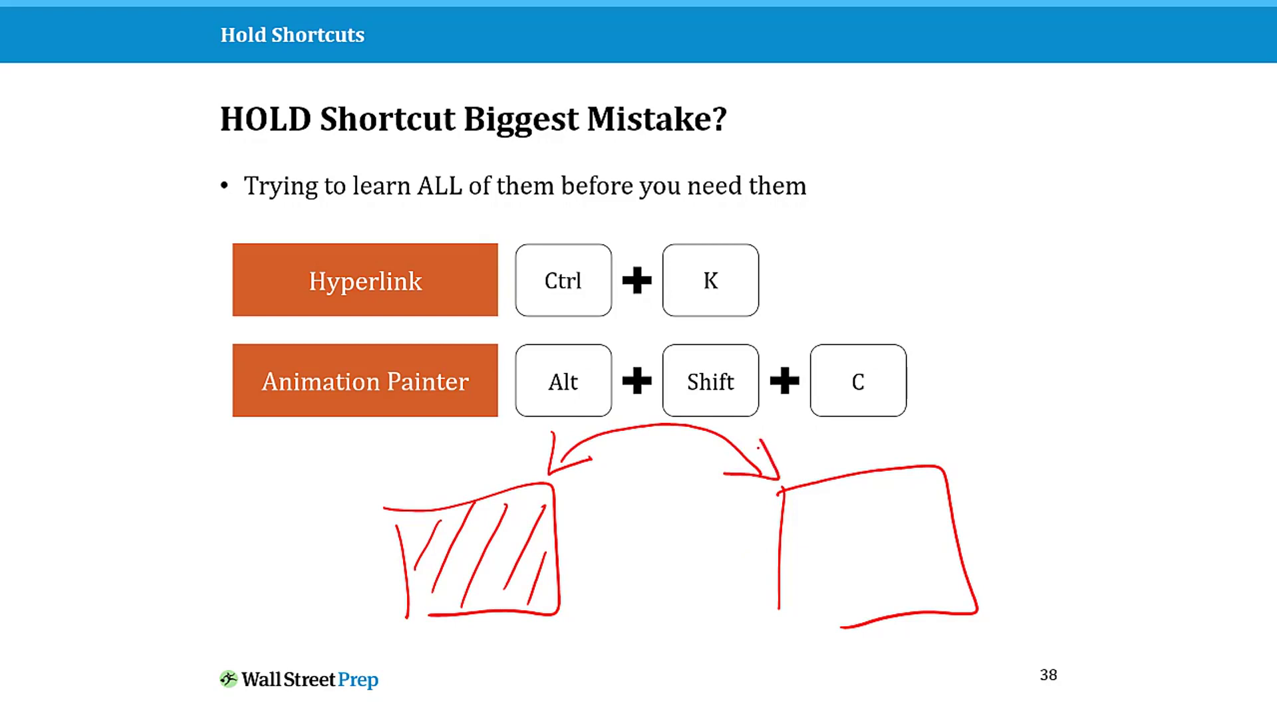
pyautogui.moveTo(775, 635); pyautogui.dragTo(860, 623)
pyautogui.press('e')
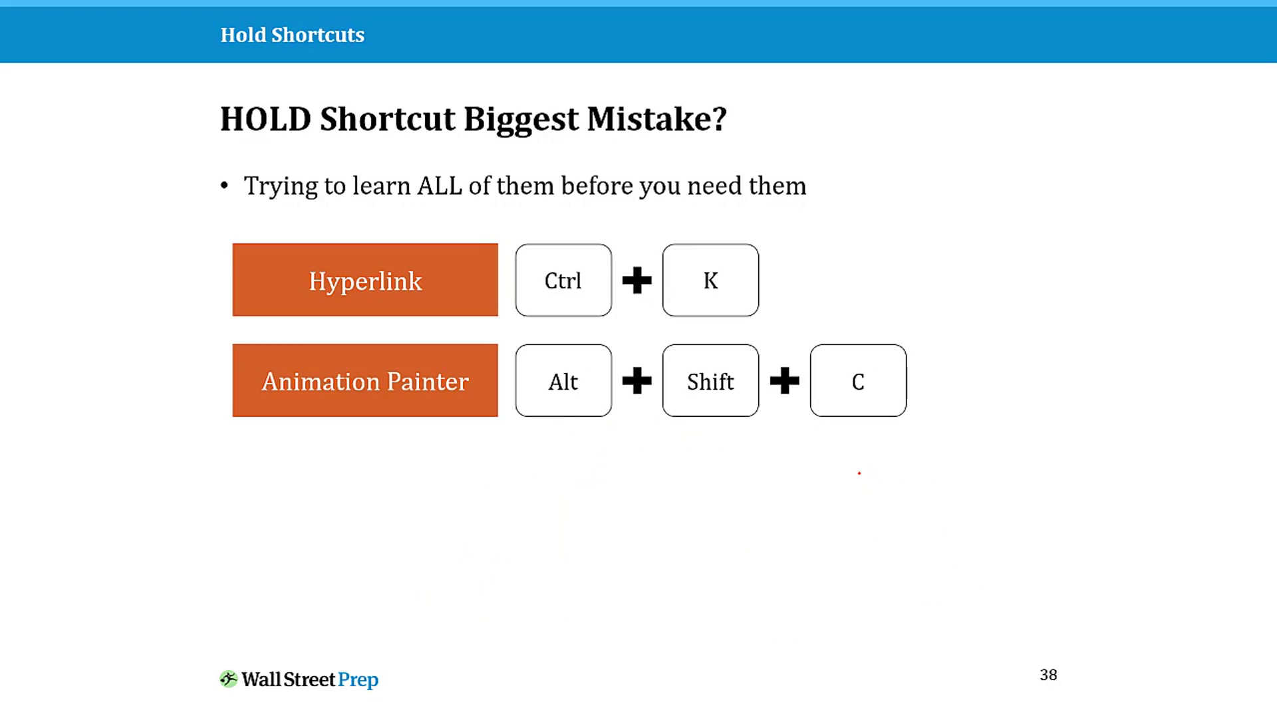